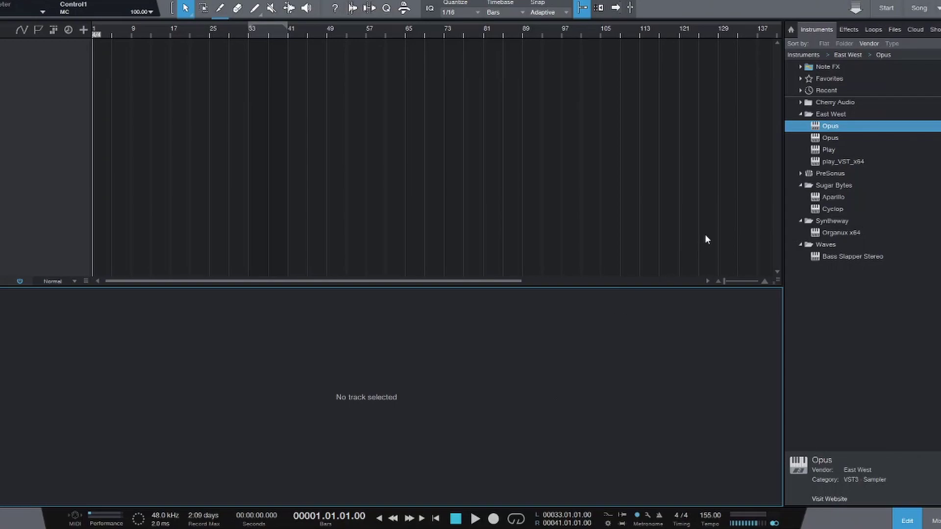
- Put Opus on a new instrument track and load the EW Hollywood Orchestrator library
left_click_drag(841, 125, 275, 151)
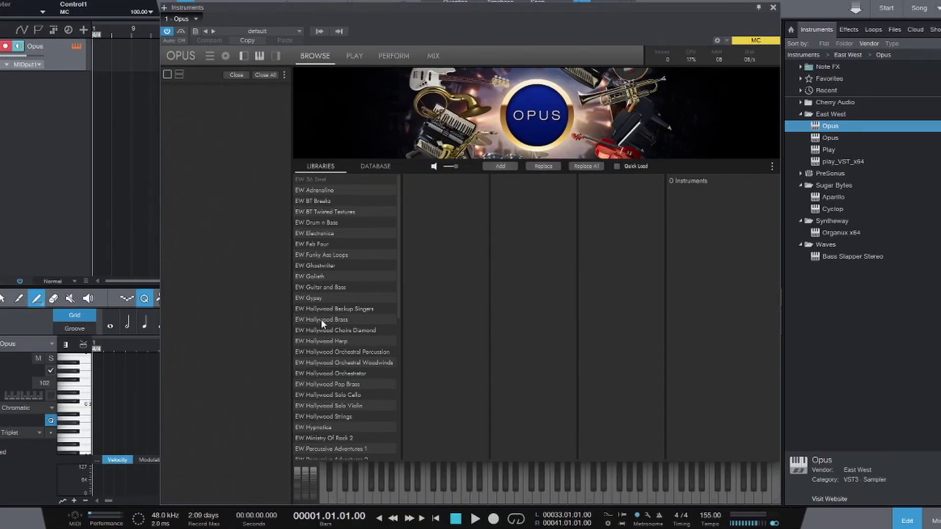
left_click(343, 371)
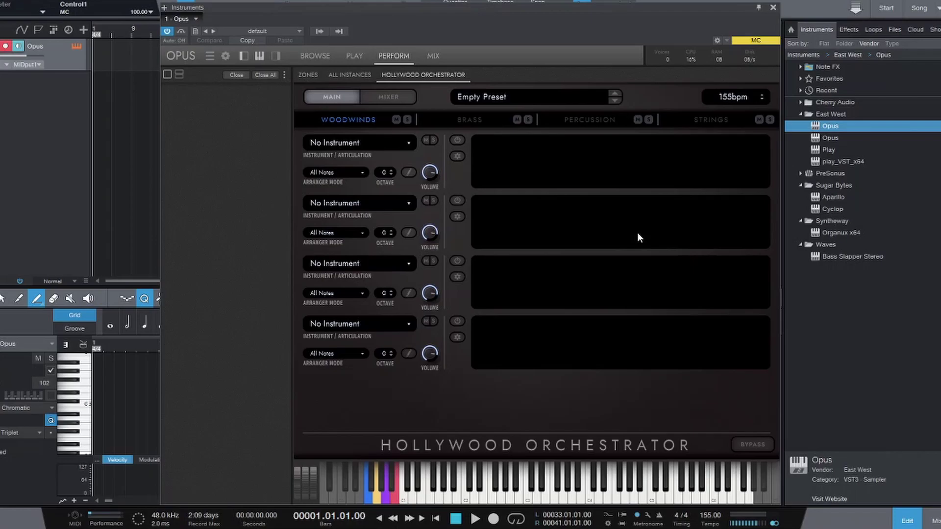
- Set the song tempo to 120 bpm
double_click(709, 518)
type("120")
key("Return")
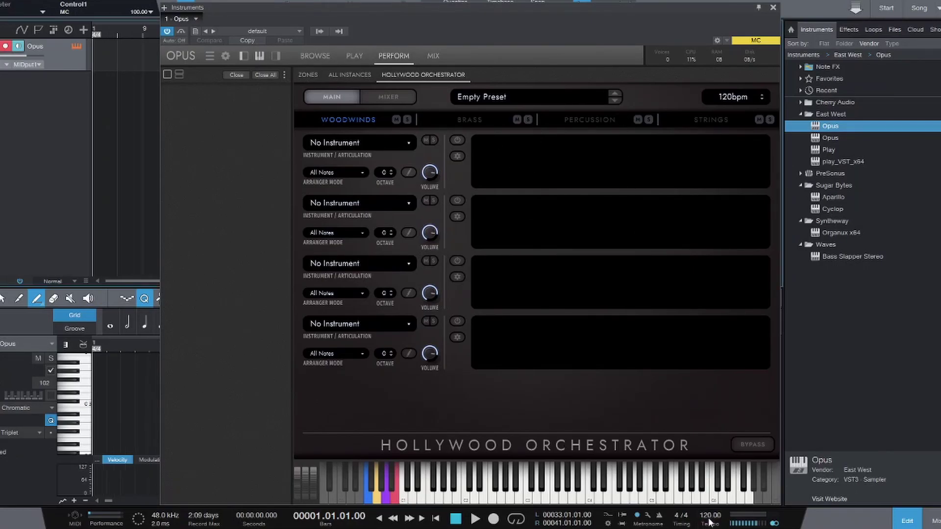
- Load the Black Knight 01 score preset, view the 1st Violin Stacc slurs pattern, close Opus
left_click(542, 97)
left_click(637, 162)
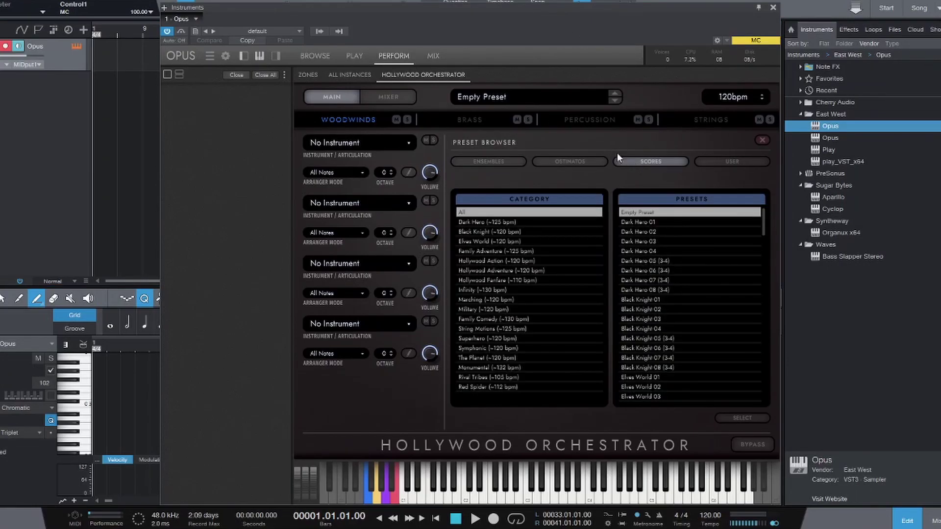
left_click(651, 300)
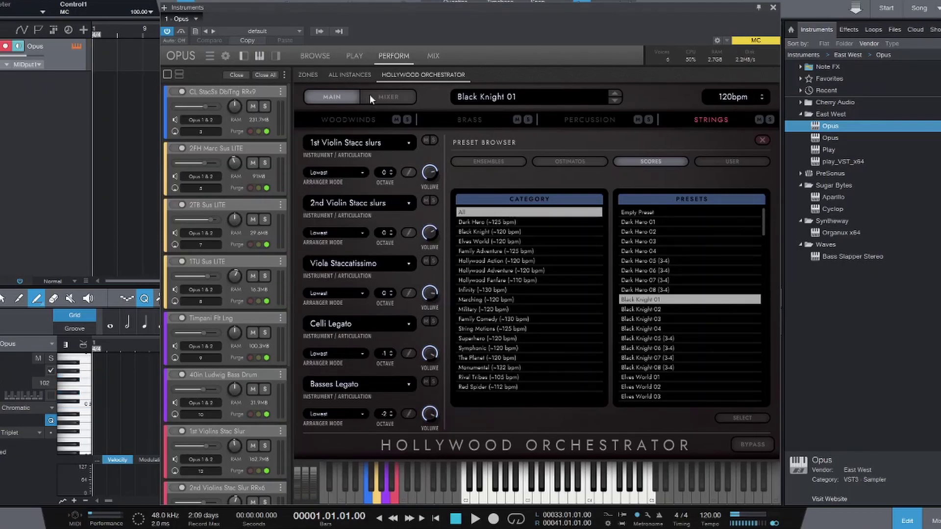
left_click(407, 173)
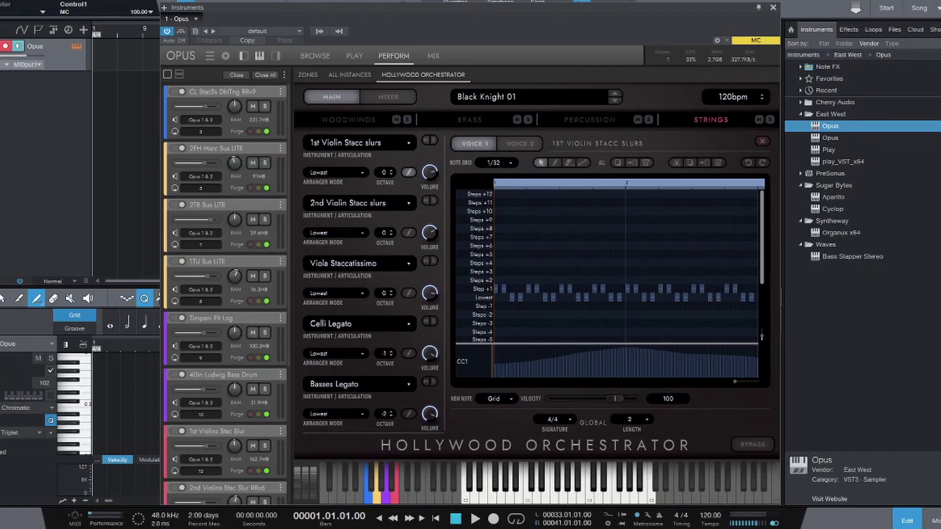
left_click(773, 8)
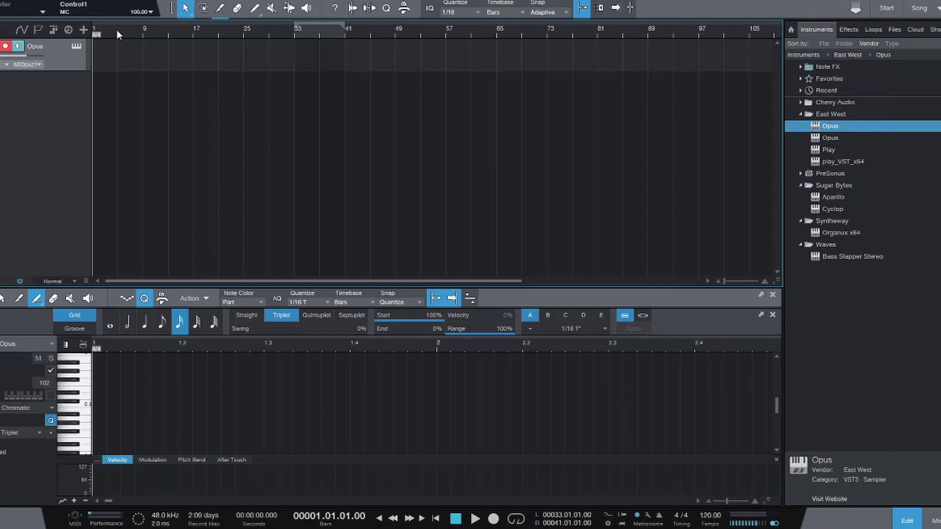
- Create a part spanning bar 1 to bar 3 on the Opus track
left_click_drag(118, 34, 118, 67)
left_click_drag(155, 279, 137, 279)
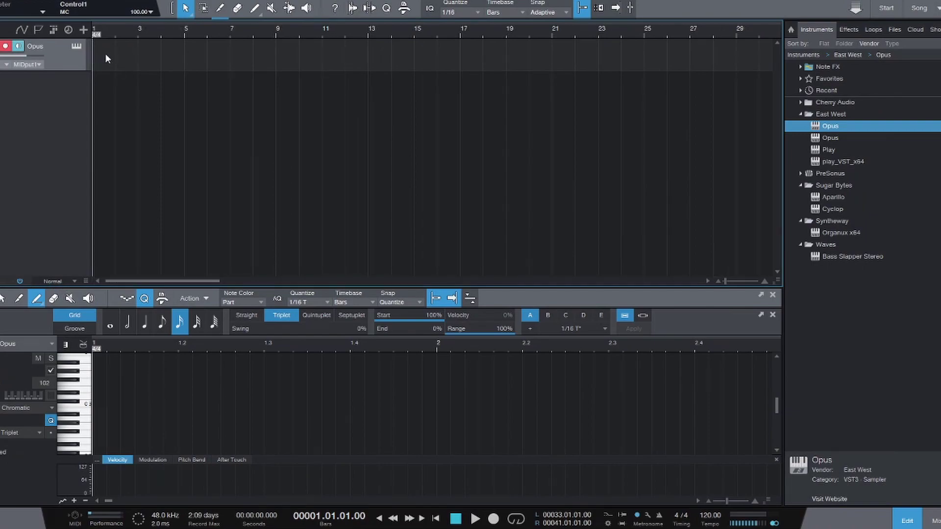
left_click_drag(106, 56, 141, 59)
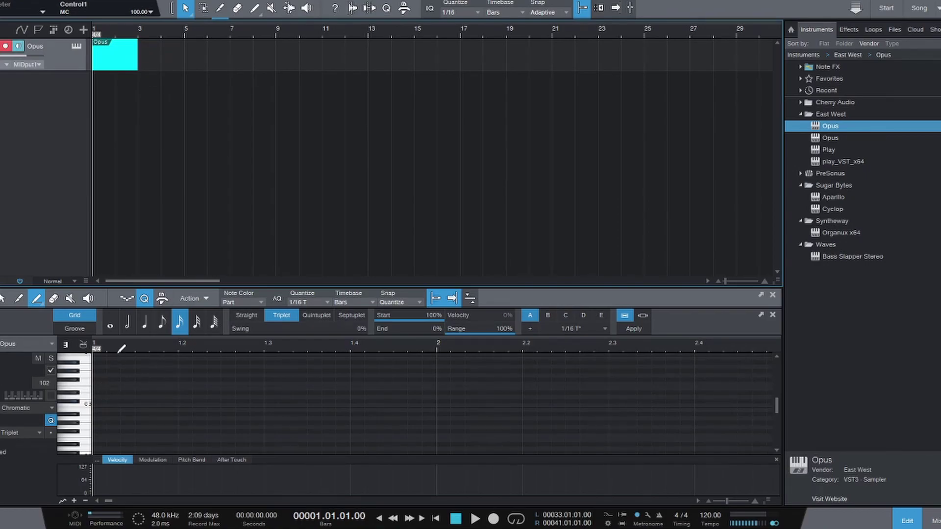
- Draw a sustained three-note chord up to G3 across bars 1–3 and play it back
mouse_move(97, 403)
left_mouse_down()
mouse_move(432, 405)
mouse_move(495, 392)
left_mouse_up()
left_click(98, 391)
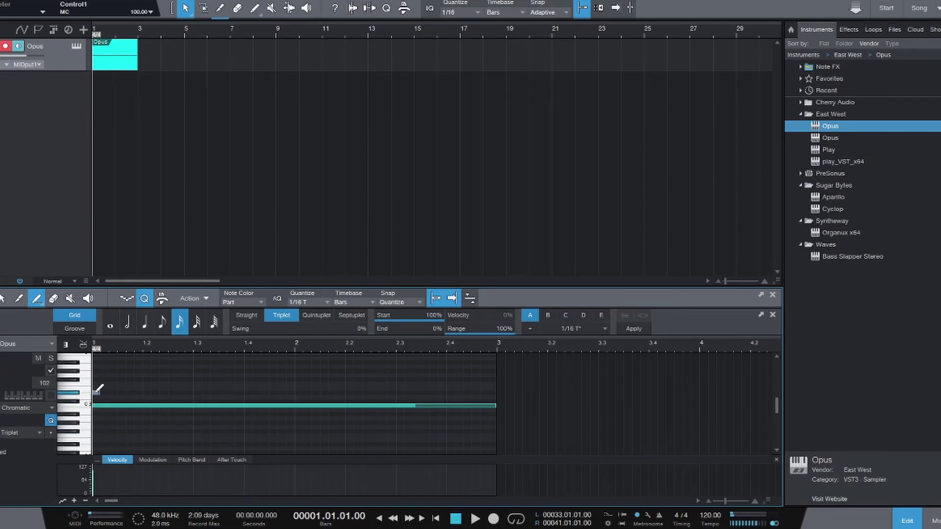
left_click_drag(97, 392, 497, 368)
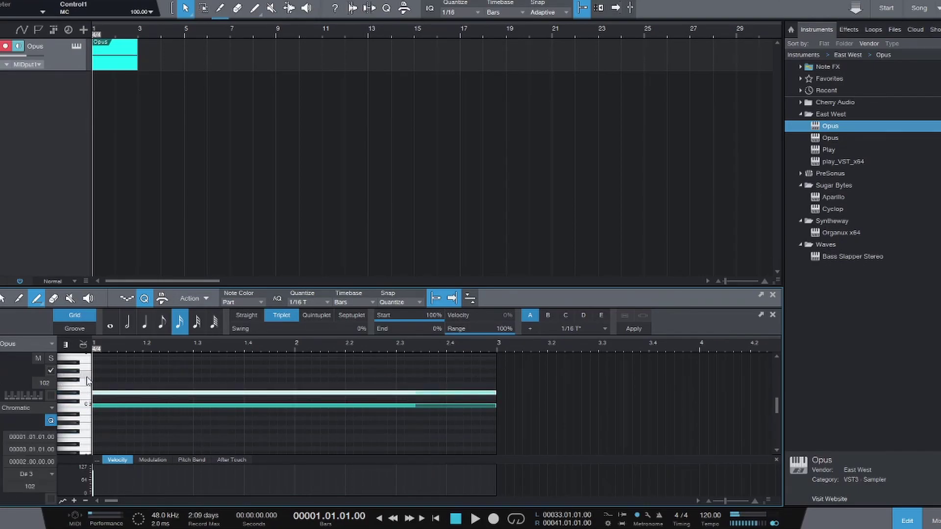
left_click_drag(97, 375, 504, 376)
key("space")
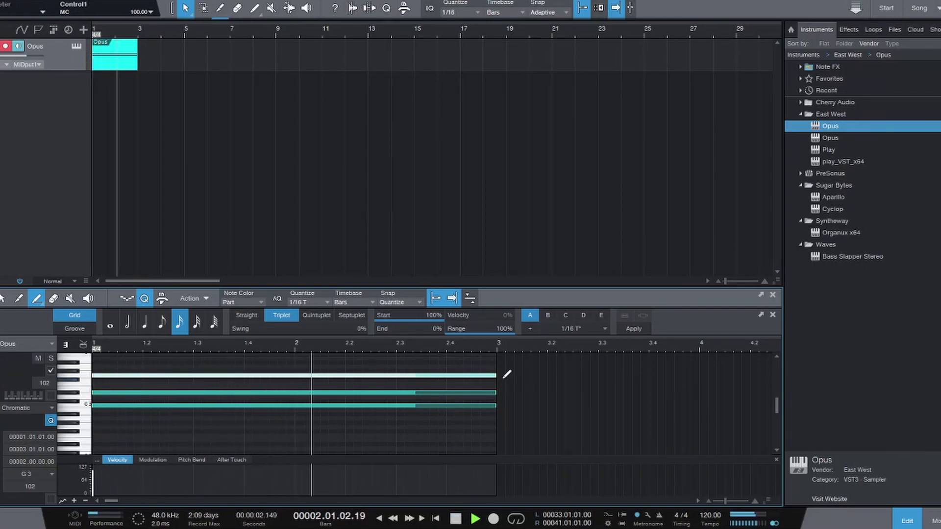
key("space")
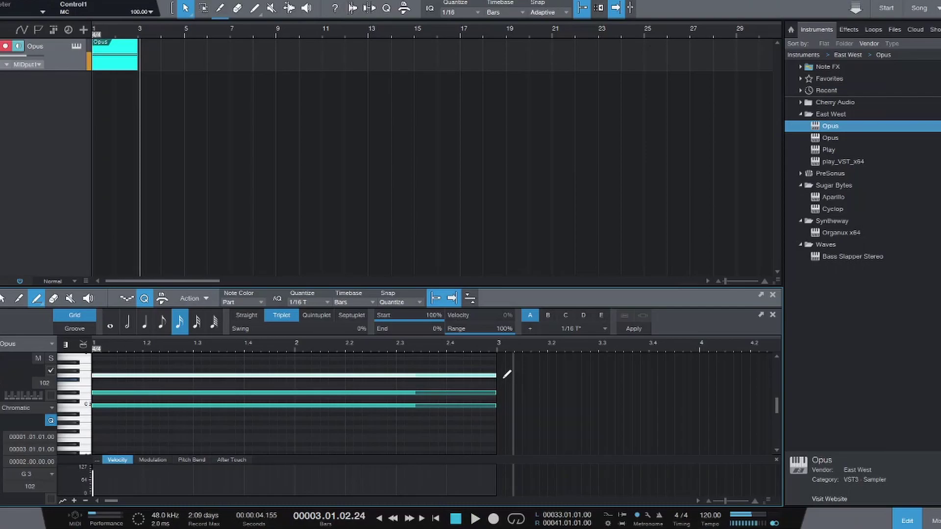
- Add 16 Instrument tracks named Orchestra, inputs ascending from Opus MIDI Output 1
left_click(82, 32)
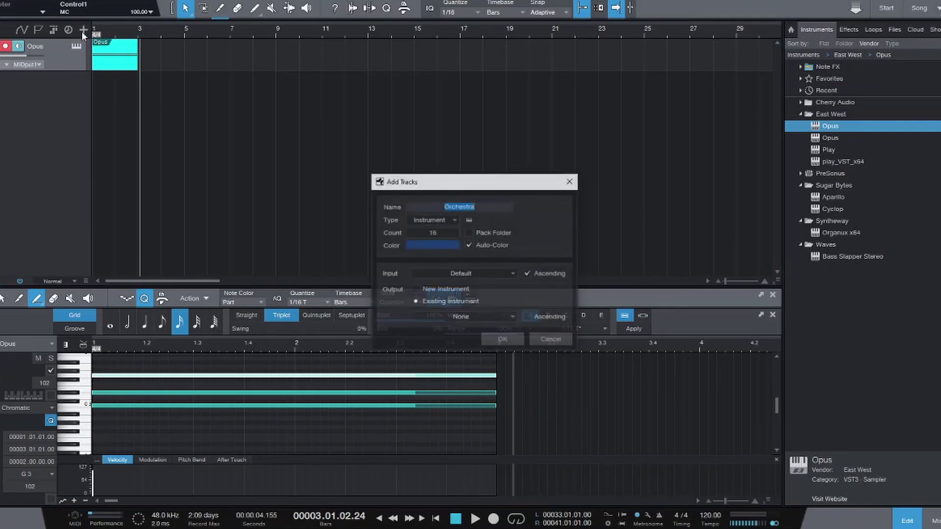
left_click(486, 209)
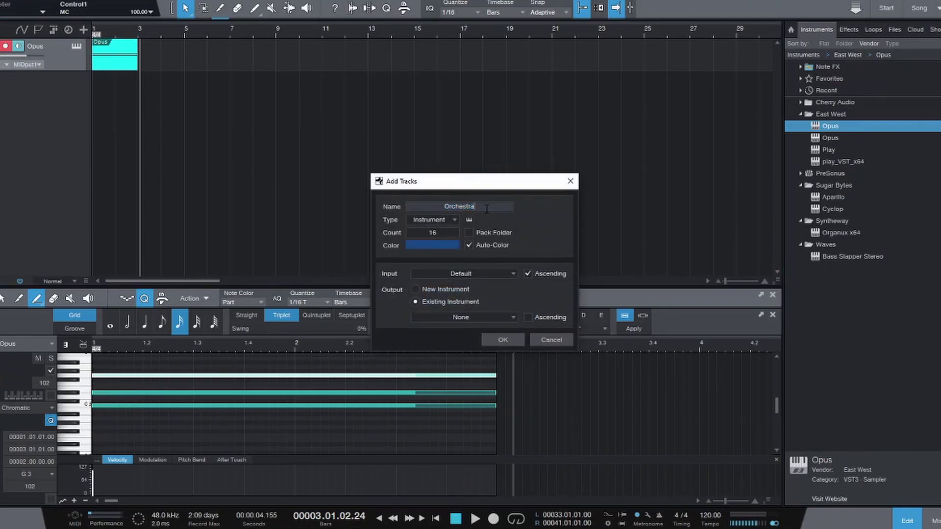
left_click(438, 220)
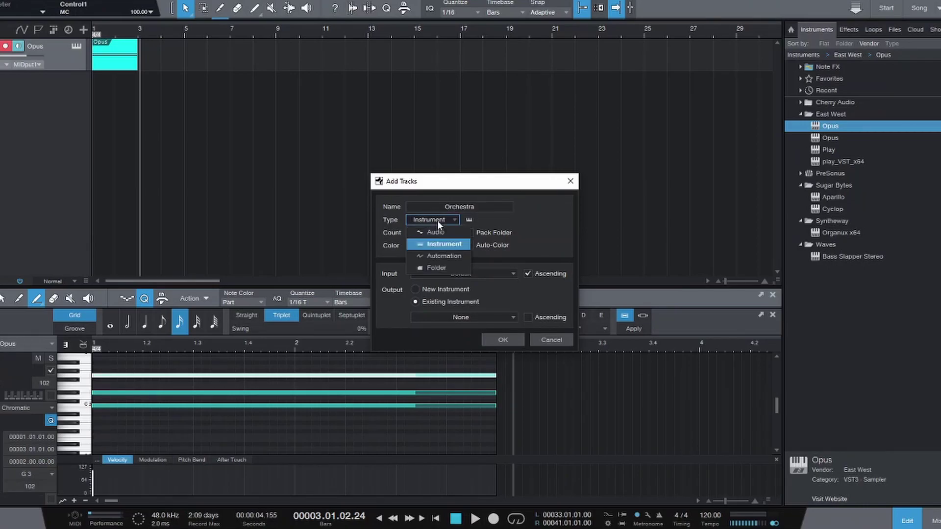
left_click(419, 244)
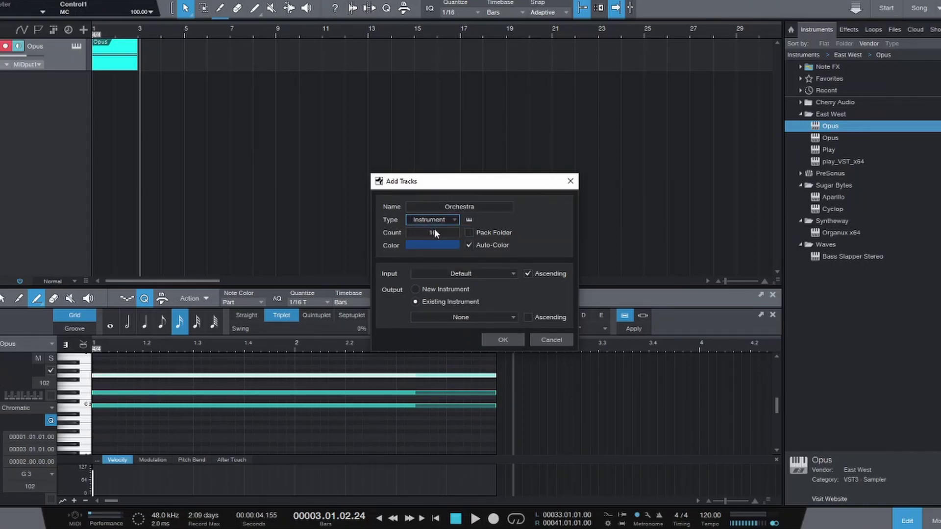
left_click(440, 235)
left_click(393, 231)
left_click(467, 274)
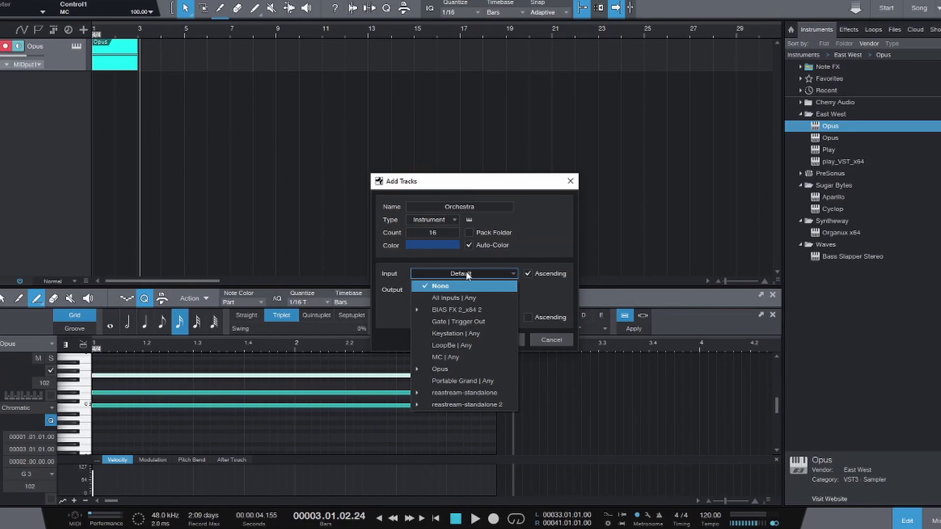
left_click(456, 369)
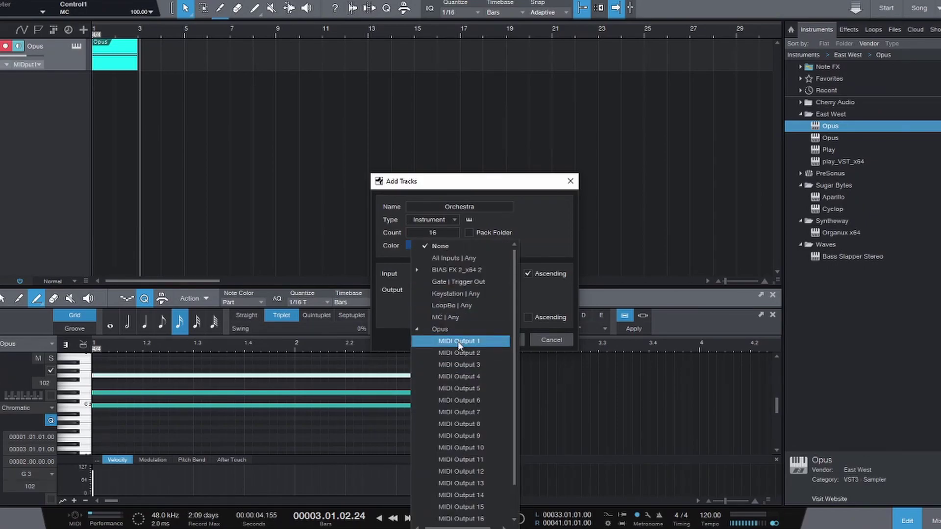
left_click(459, 341)
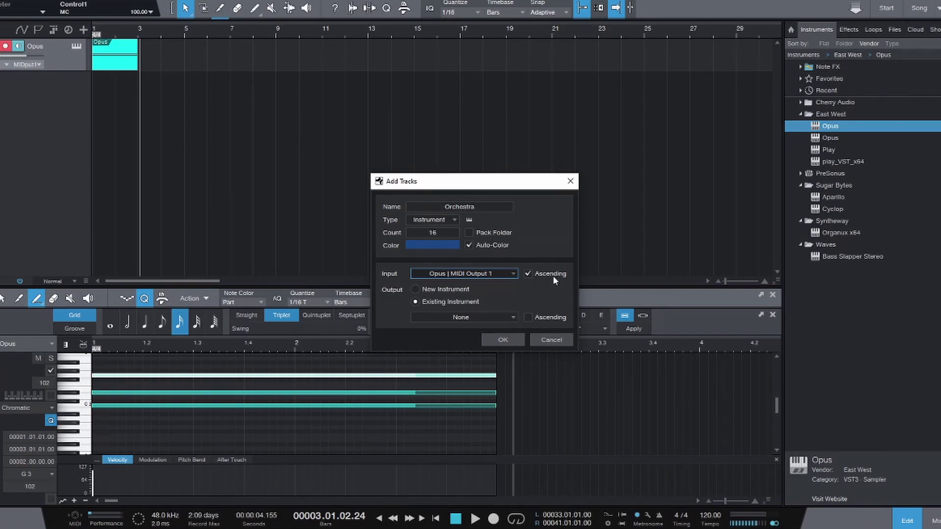
left_click(528, 274)
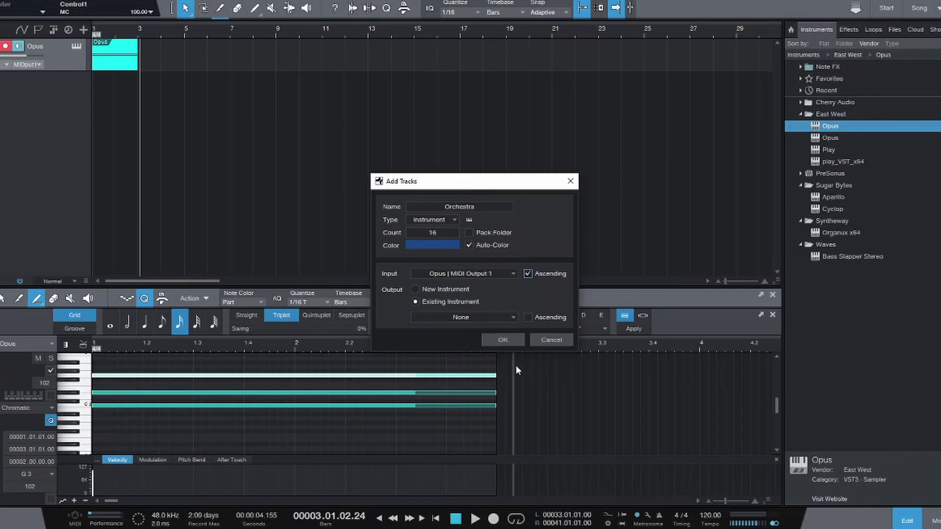
left_click(501, 340)
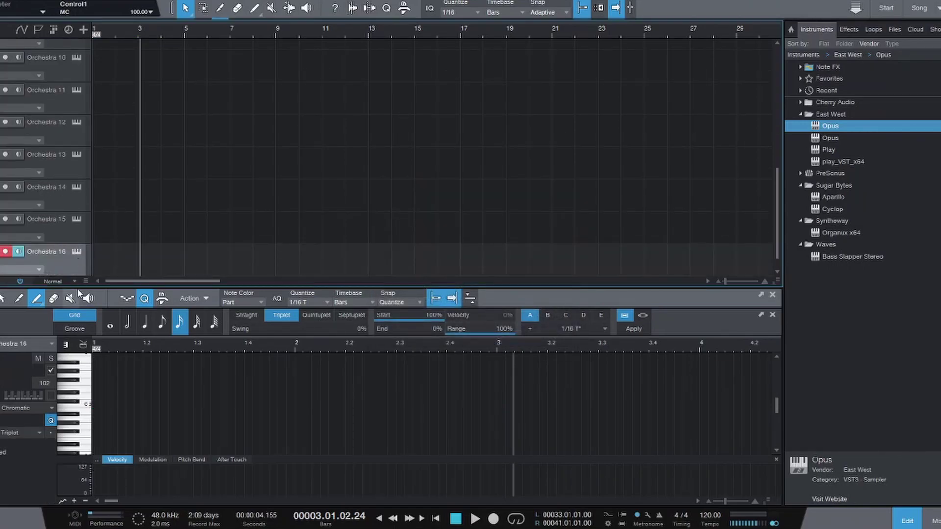
- Record-arm and monitor-enable the Opus track and all Orchestra tracks
scroll(55, 247, "up", 5)
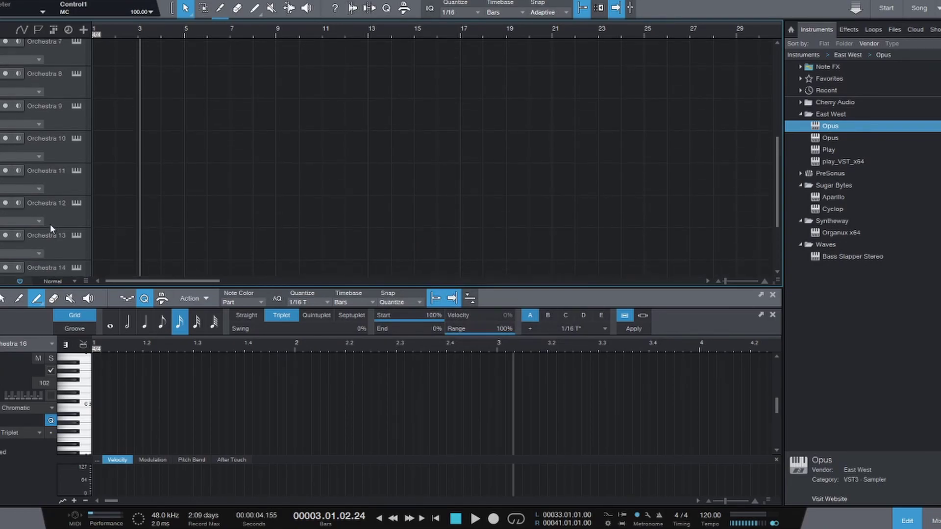
scroll(46, 220, "up", 2)
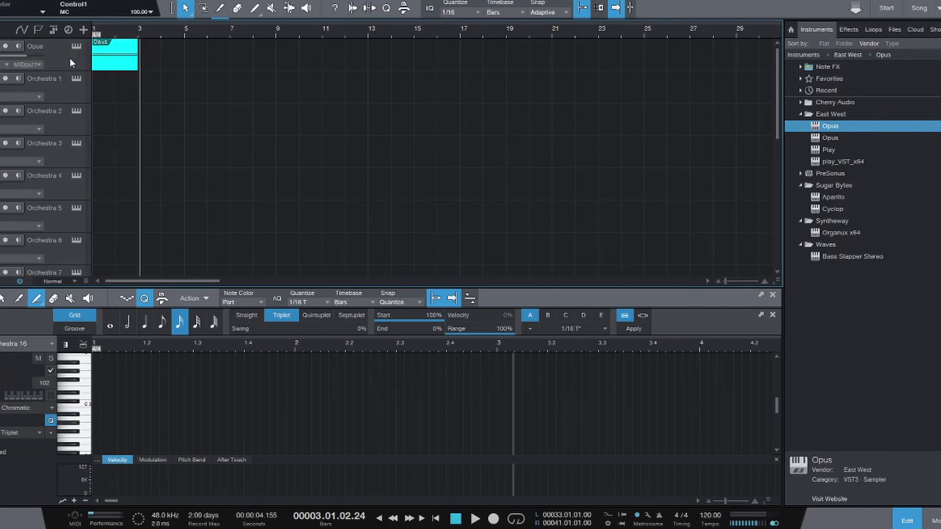
scroll(89, 223, "down", 1)
scroll(38, 172, "up", 2)
left_click(65, 61)
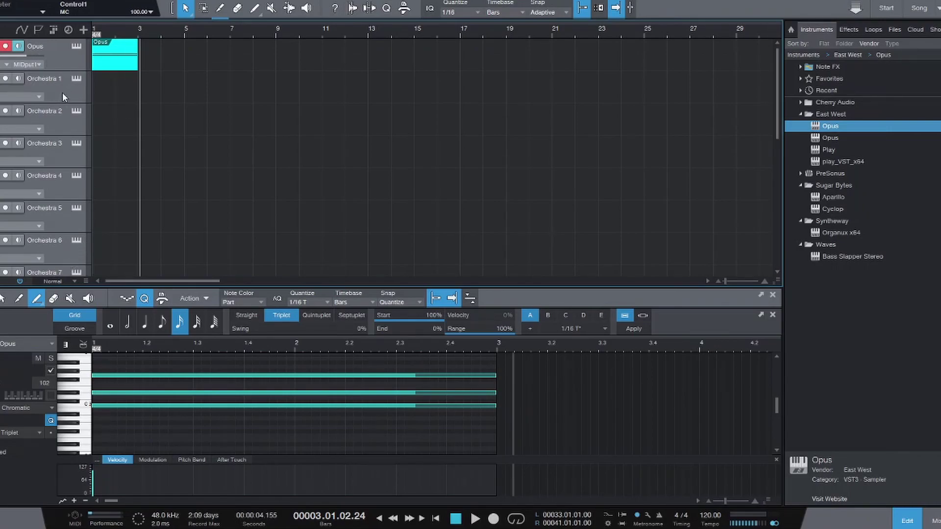
left_click(5, 78, "shift")
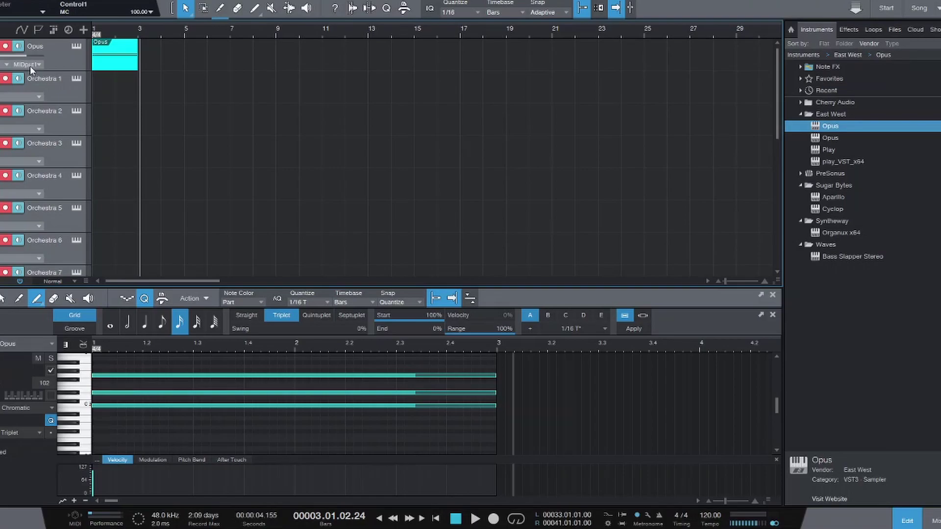
- Record the ostinato from the song start onto the armed tracks
key("comma")
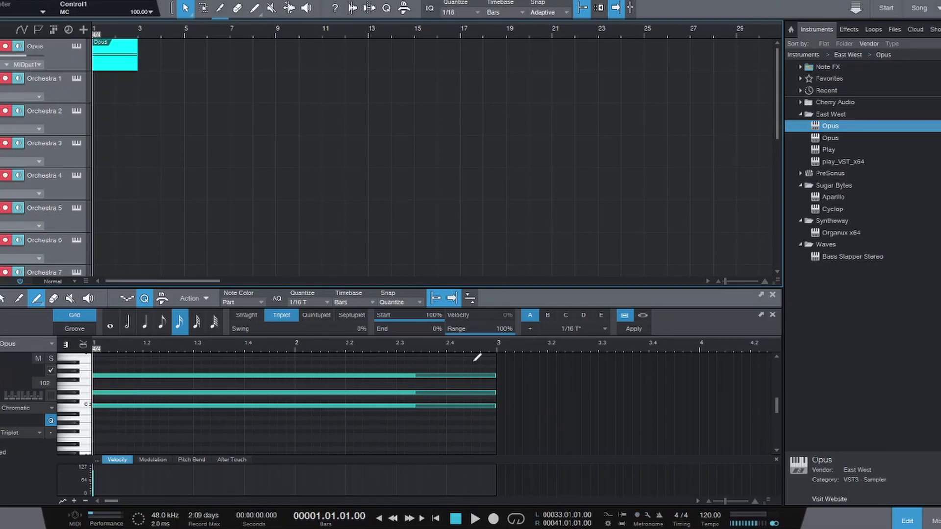
left_click(493, 519)
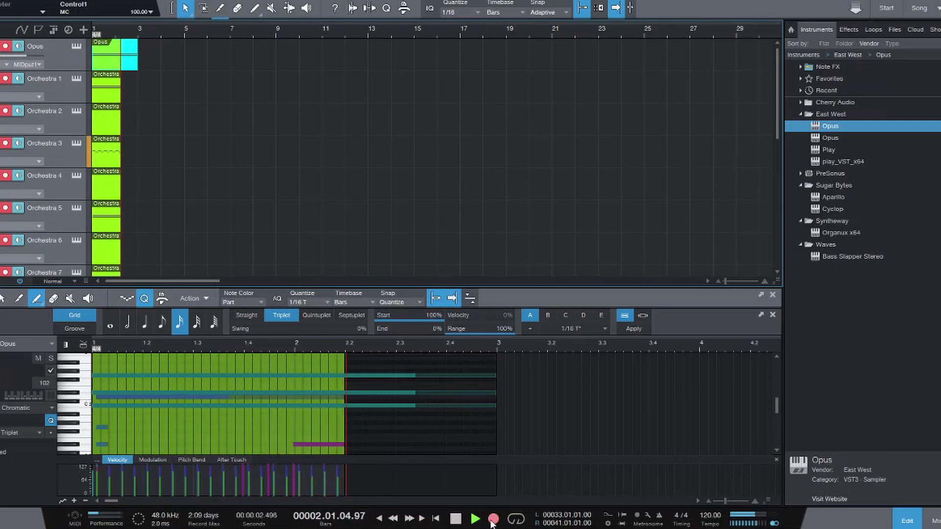
key("space")
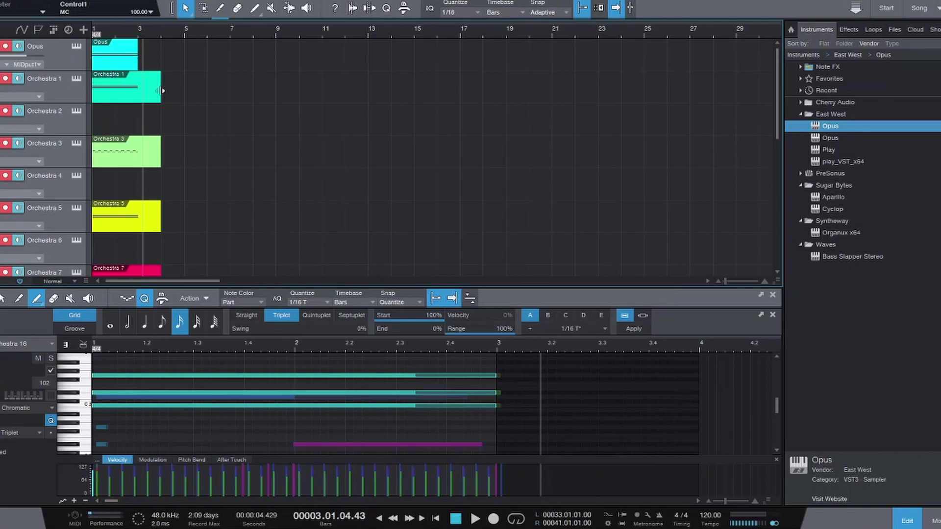
- Shorten the Orchestra 1 part and show only Orchestra 3's notes in the editor
left_click(157, 96)
left_click_drag(160, 99, 143, 99)
left_click(125, 165)
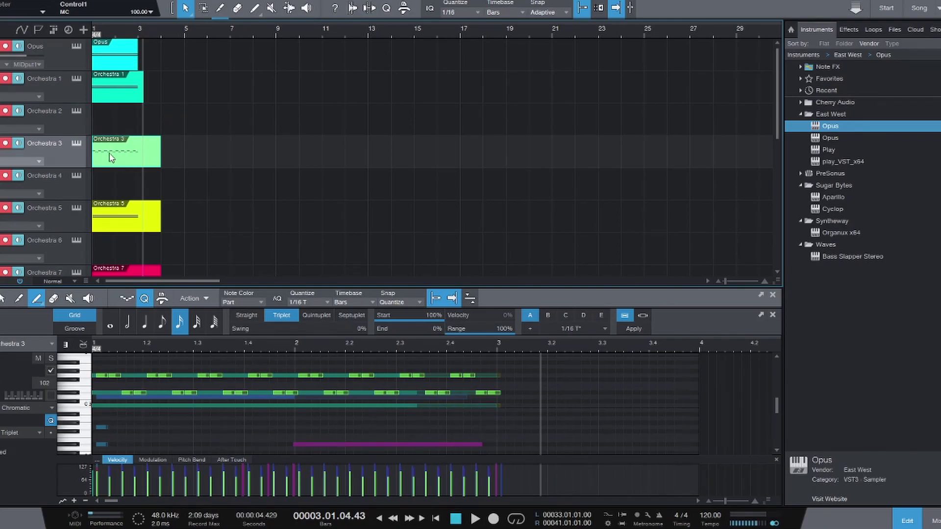
left_click(111, 157)
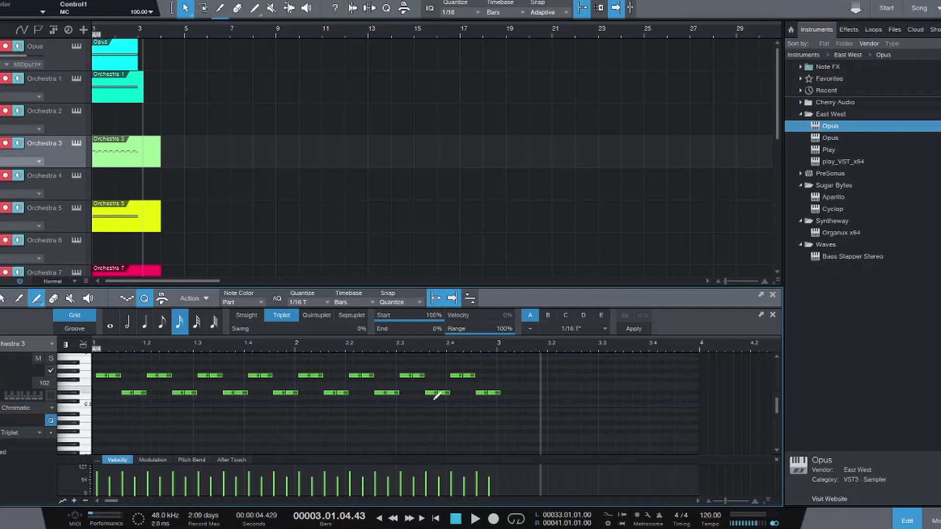
left_click(435, 518)
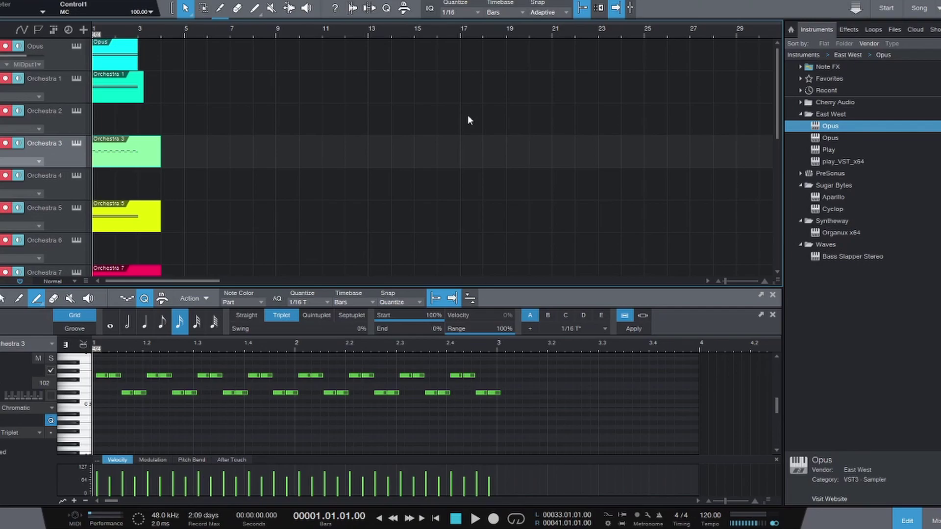
- Play back the recorded ostinato, then load the Mai Tai synth onto Orchestra 3
key("space")
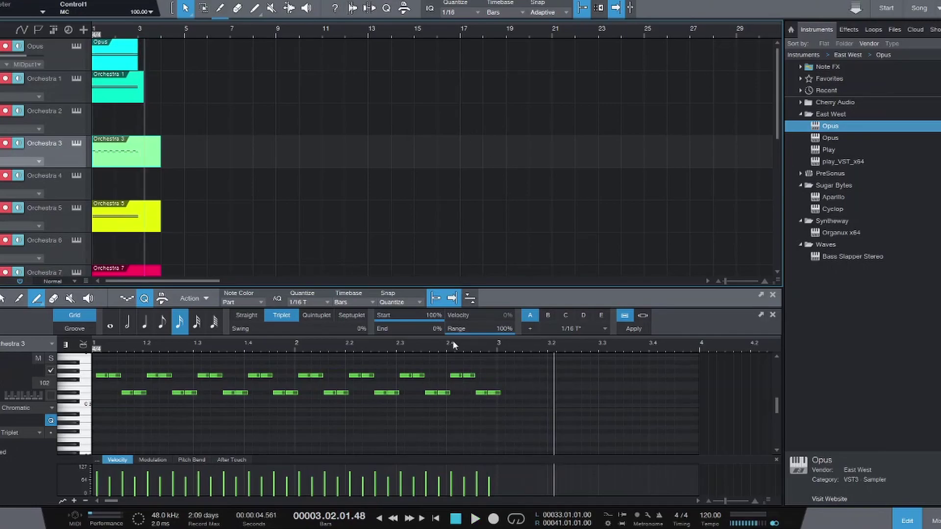
key("comma")
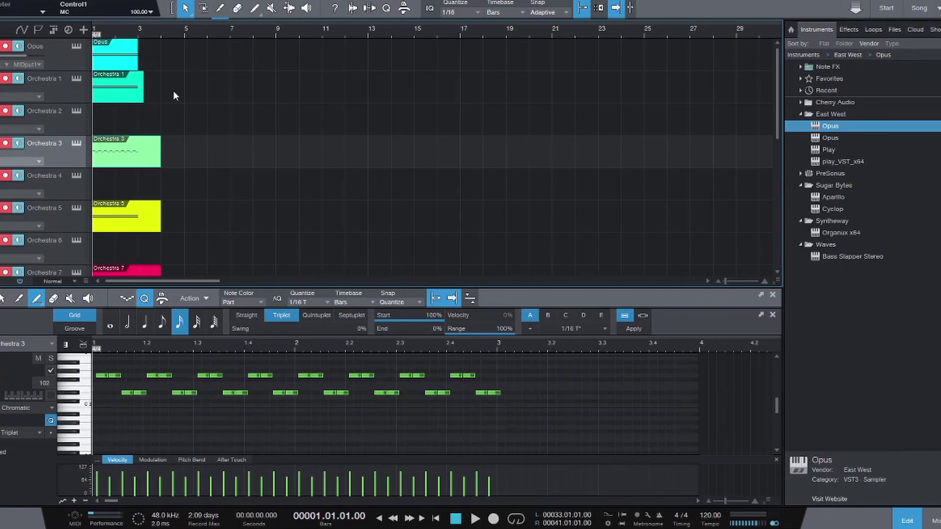
key("space")
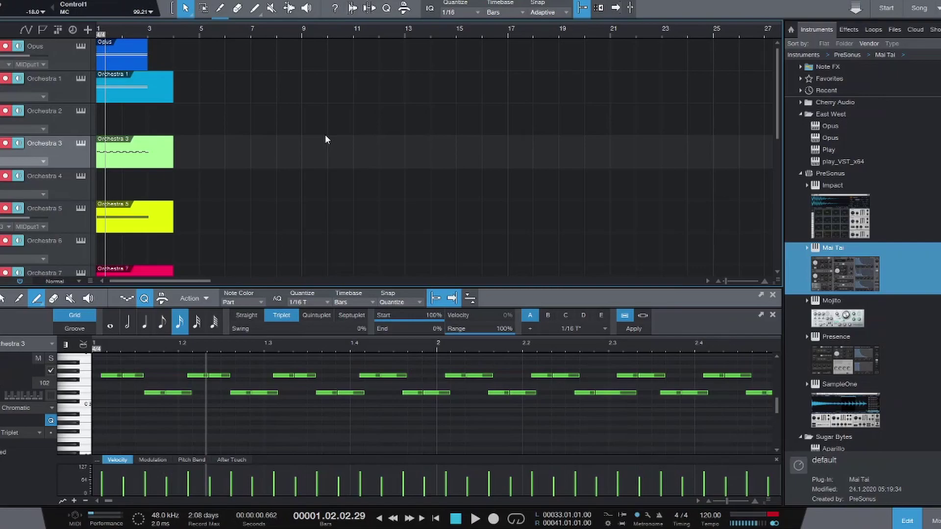
left_click_drag(804, 263, 411, 147)
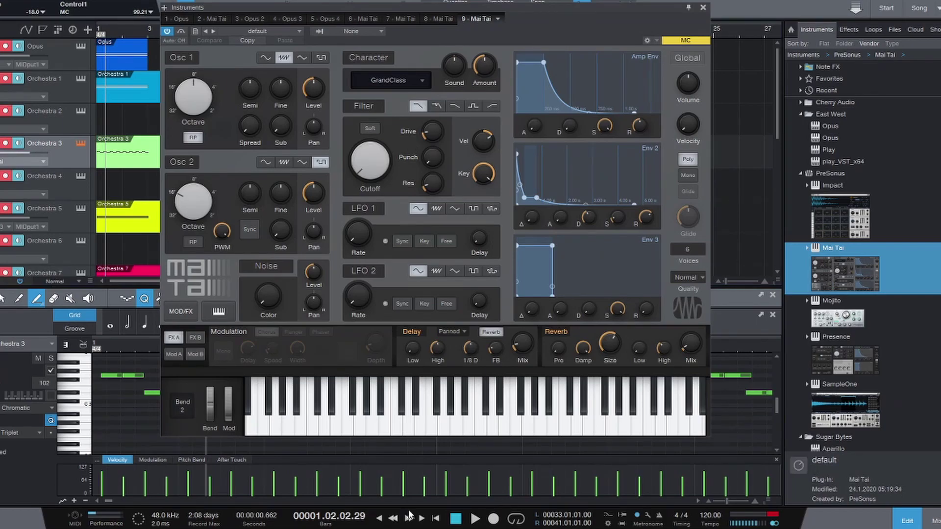
- Raise the Orchestra 3 volume to -8.5 and audition the Mai Tai layer
left_click(435, 518)
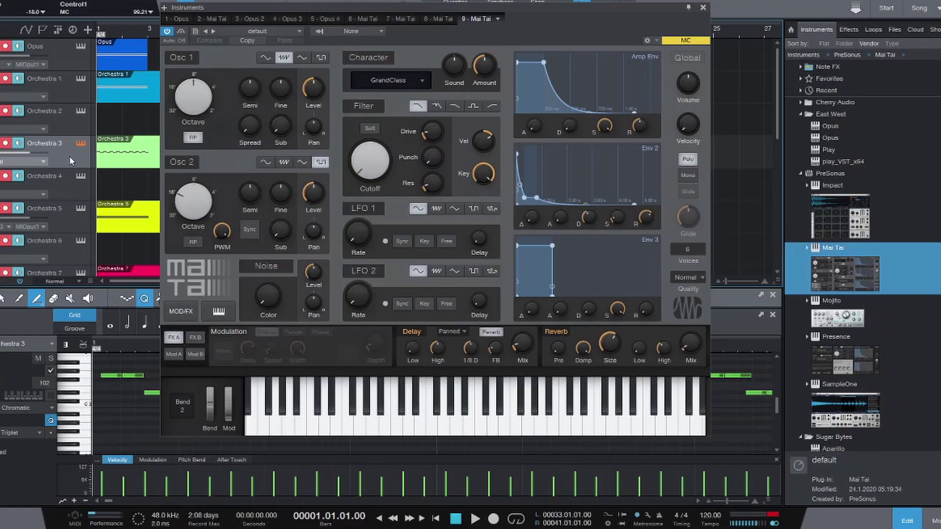
left_click_drag(25, 158, 3, 161)
key("space")
key("space")
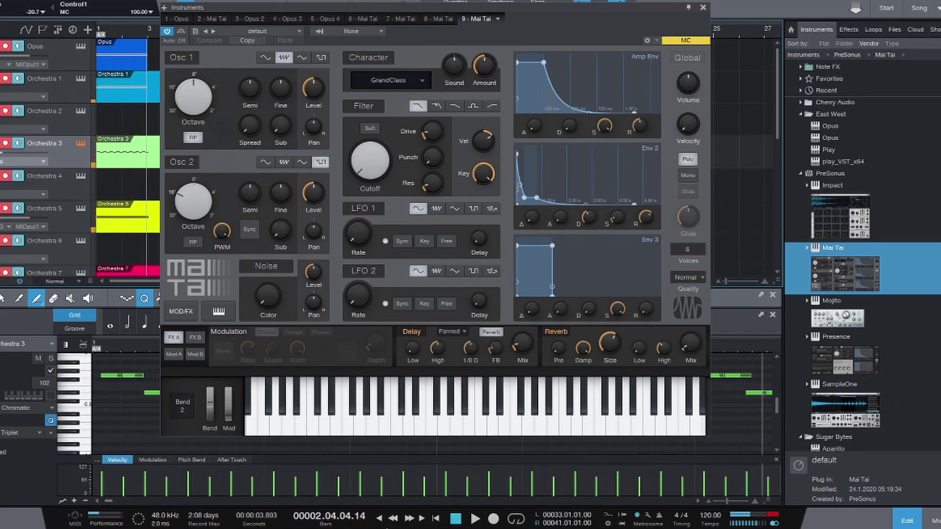
left_click(436, 518)
key("space")
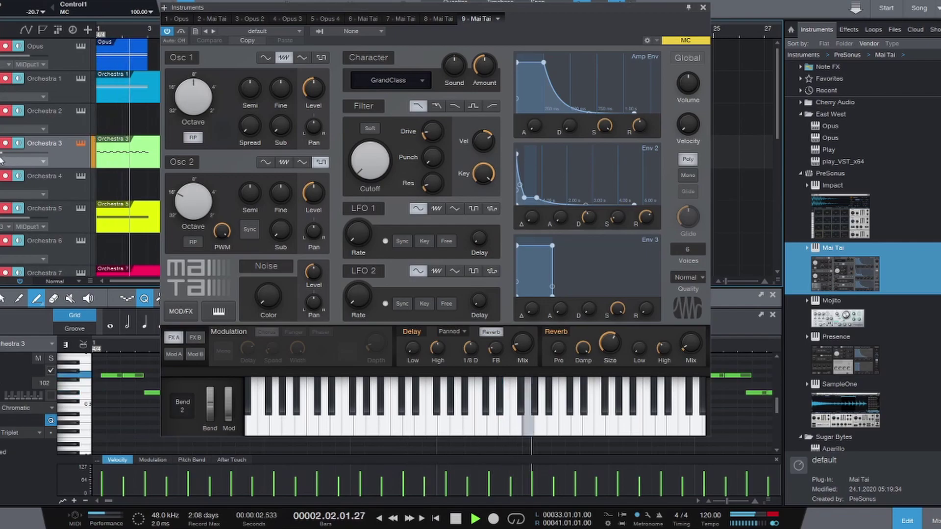
- Audition the layer again from the song start and close the Mai Tai window
mouse_move(1, 159)
key("space")
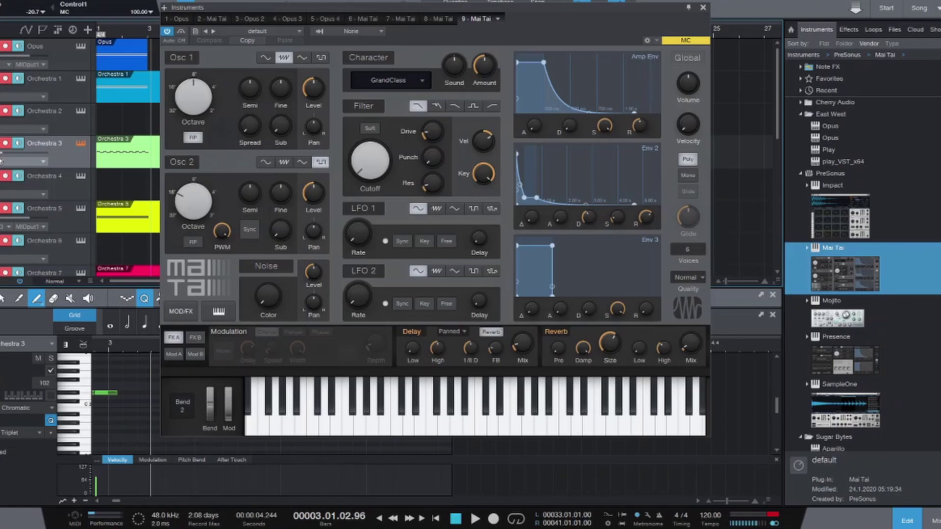
left_click(436, 519)
key("space")
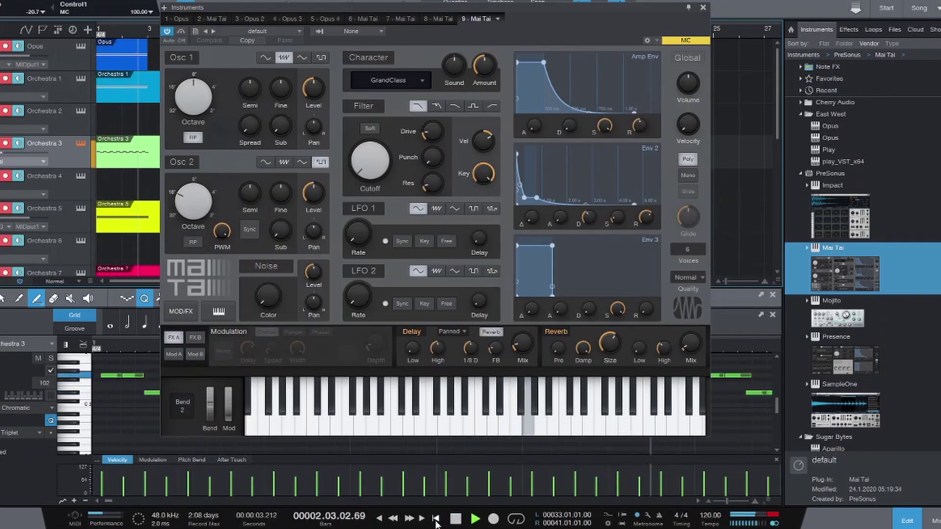
key("space")
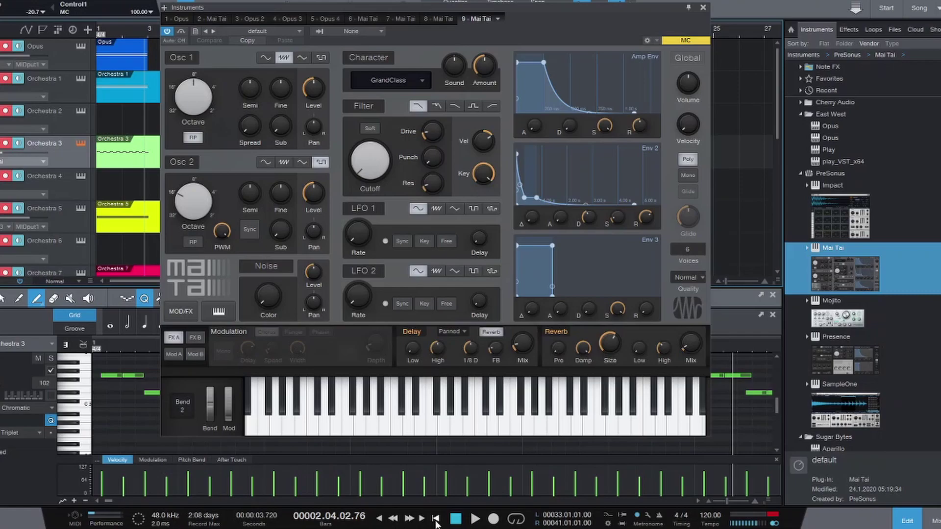
left_click(703, 8)
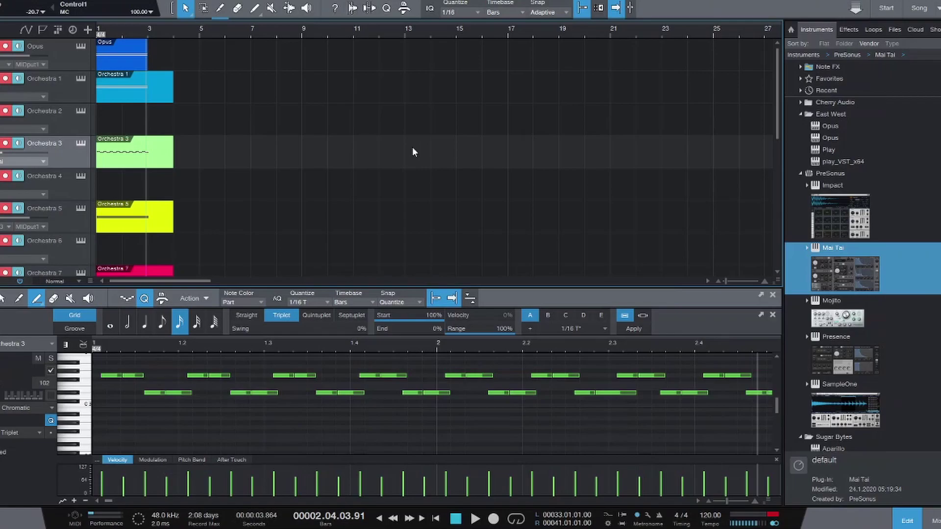
- Audition the song, then add an Opus instrument to the Orchestra 15 track
left_click(436, 518)
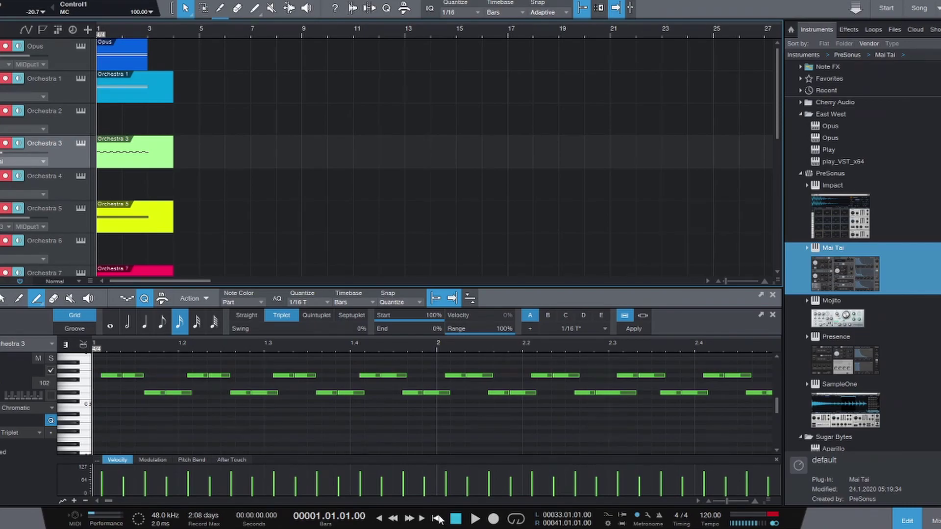
key("space")
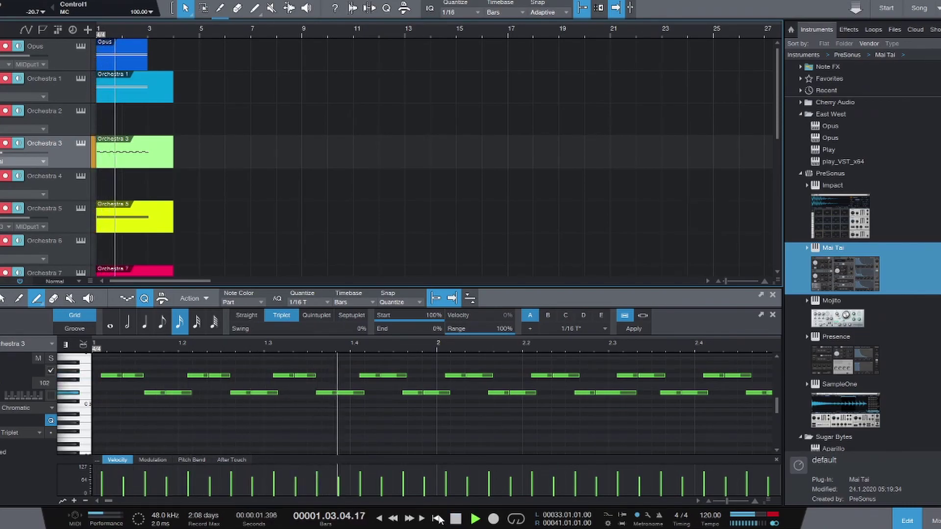
key("space")
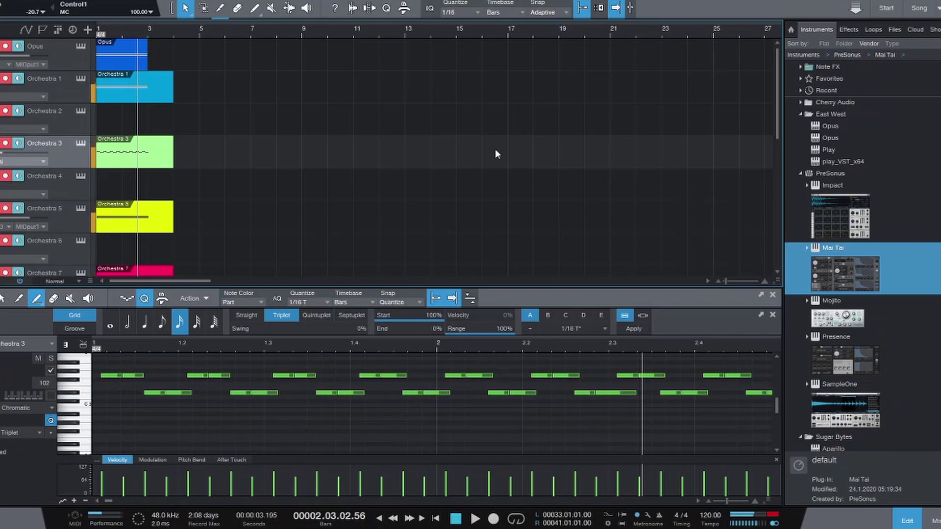
scroll(522, 171, "down", 10)
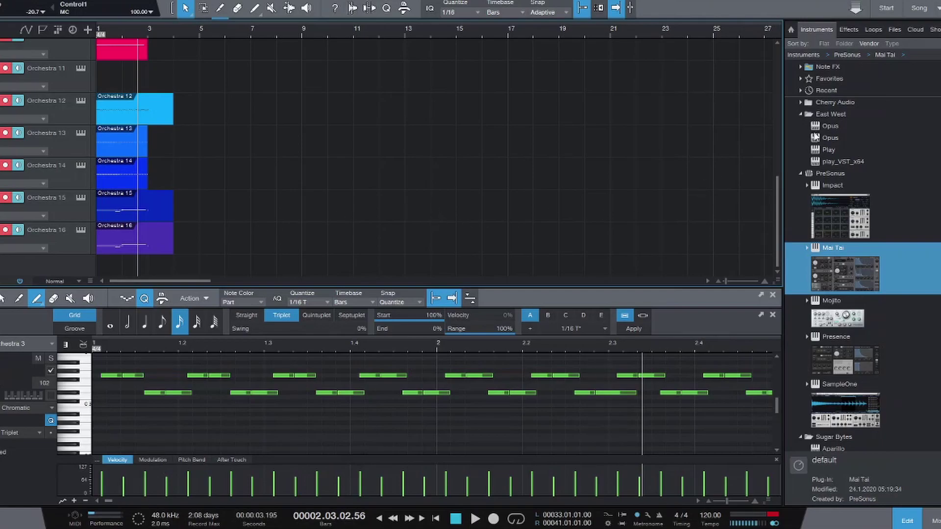
left_click_drag(823, 125, 489, 219)
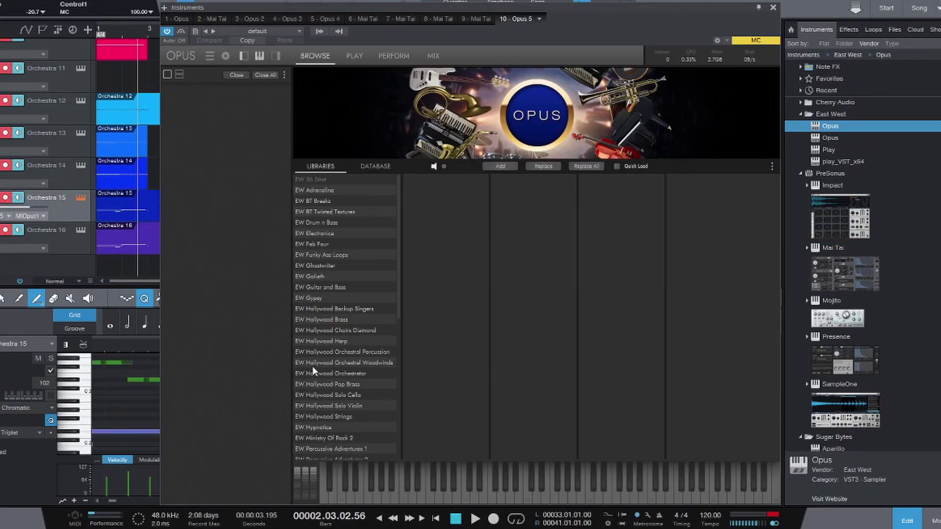
- Load MEN Epic ah from Hollywood Choirs Diamond > Mens Choir > MEN vowels
scroll(342, 301, "down", 6)
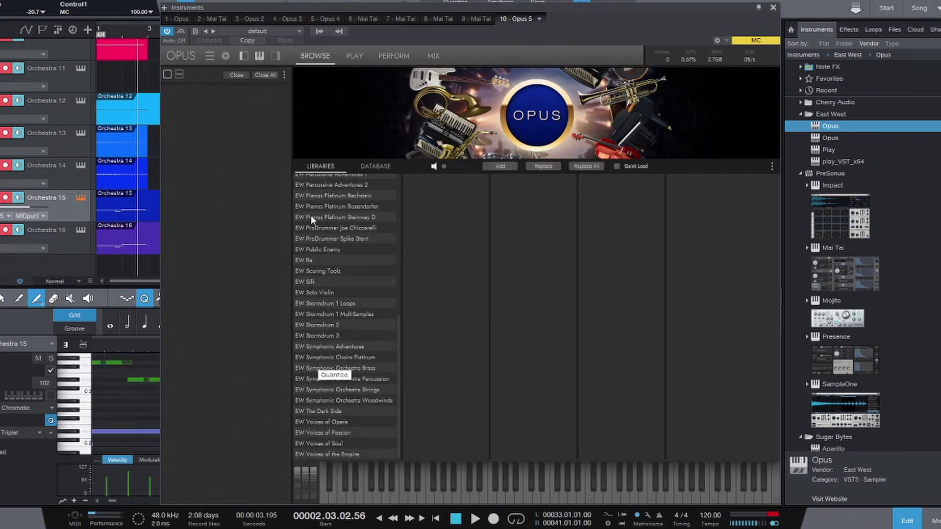
scroll(329, 323, "up", 6)
left_click(327, 331)
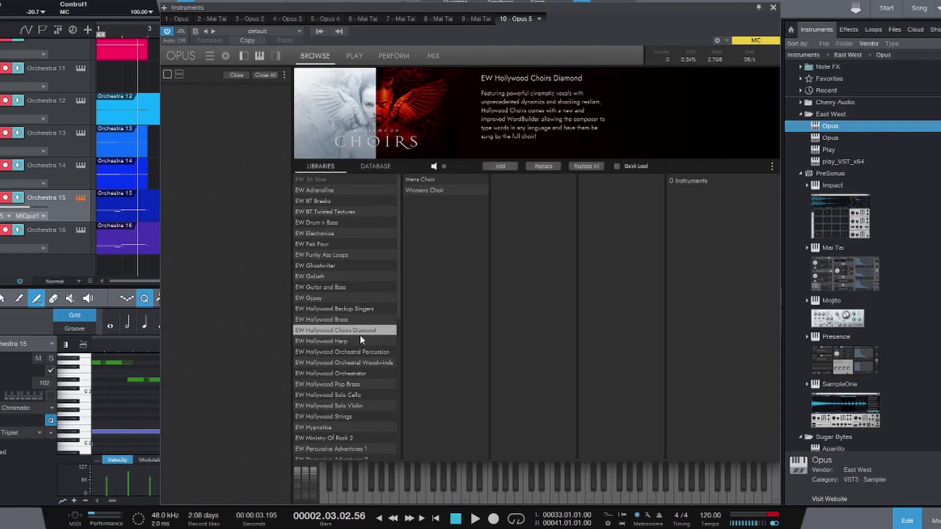
left_click(425, 180)
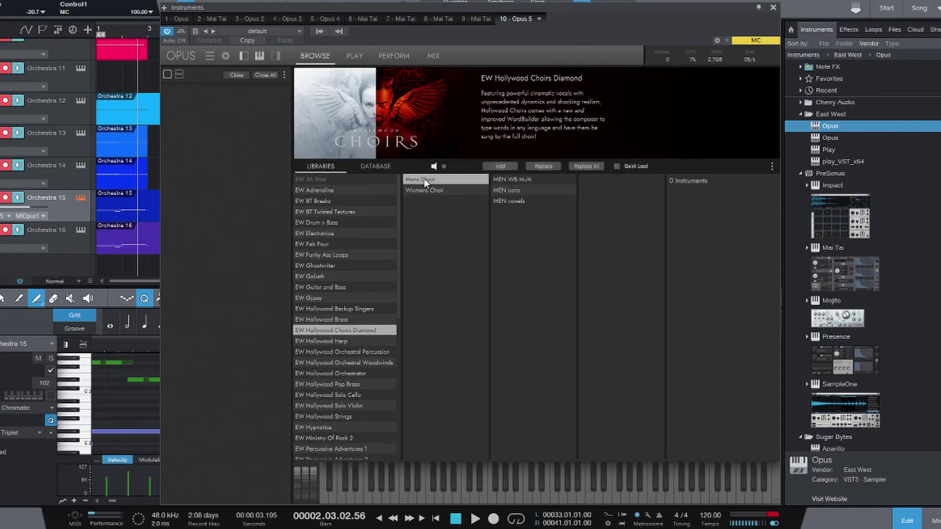
left_click(516, 201)
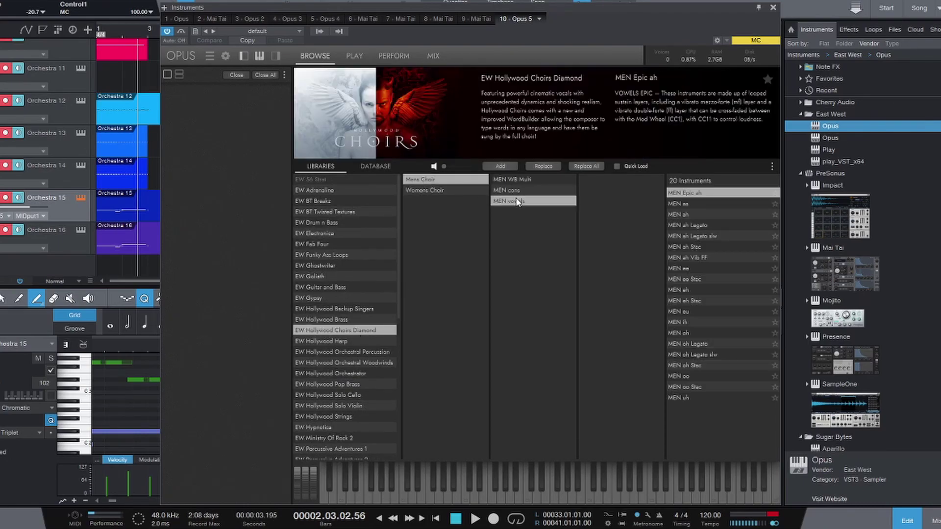
double_click(699, 196)
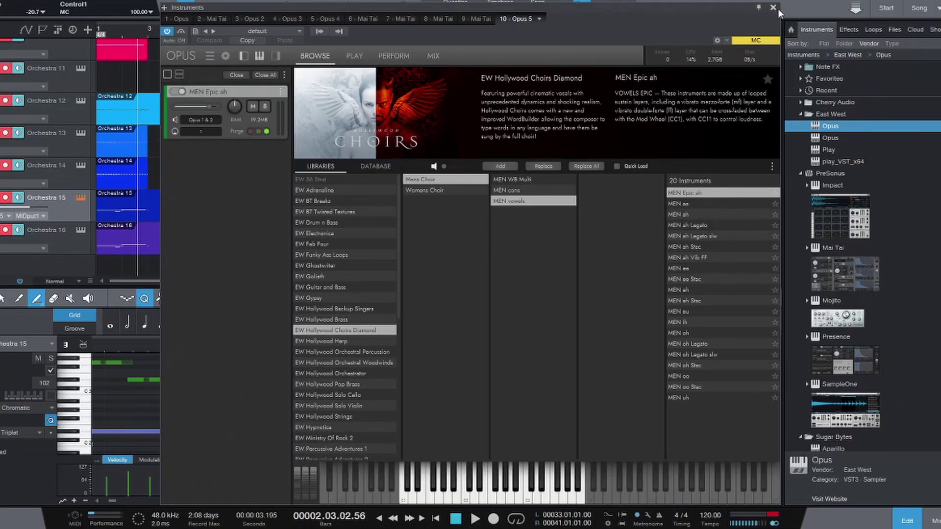
- Select the Orchestra 15 part and play the choir part from the start
left_click(435, 520)
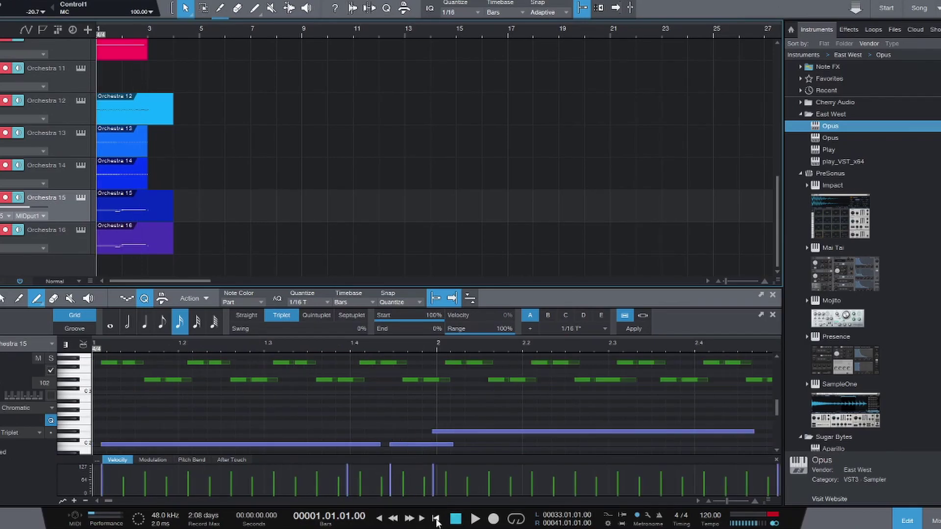
left_click(273, 211)
key("space")
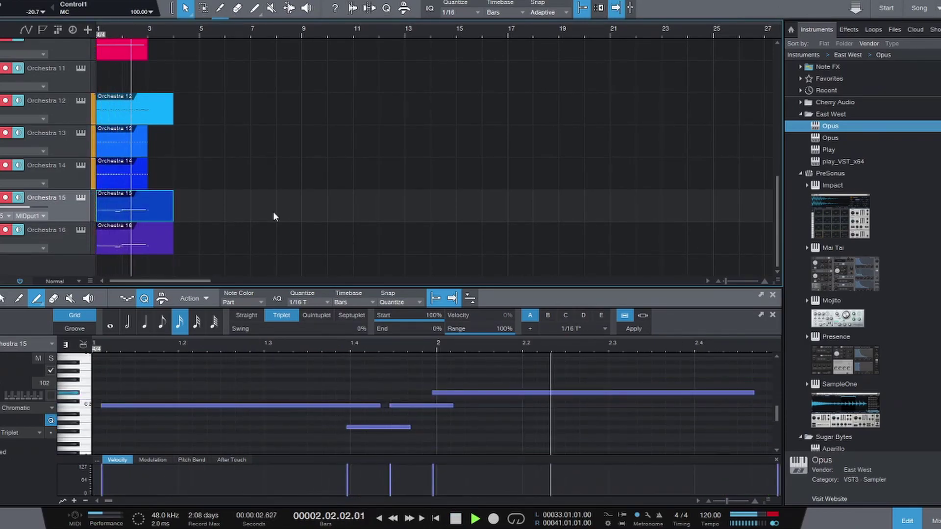
key("space")
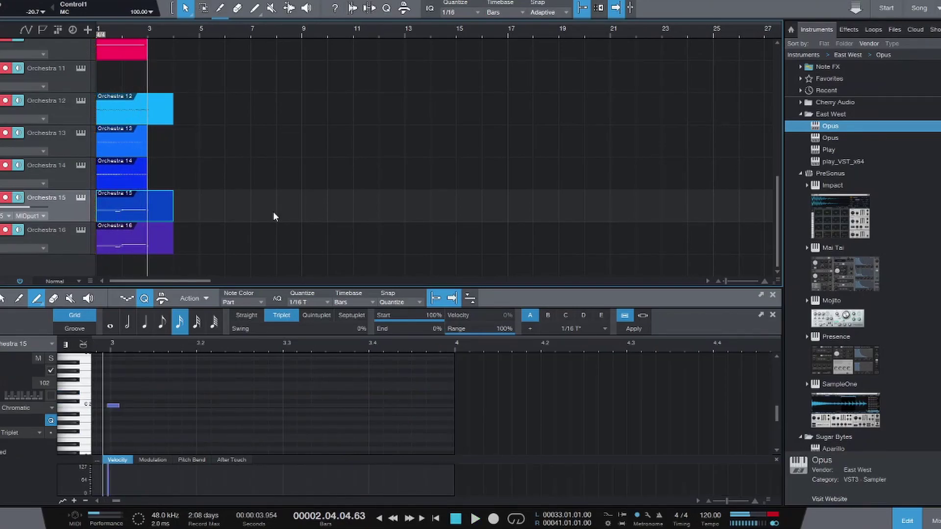
key("Home")
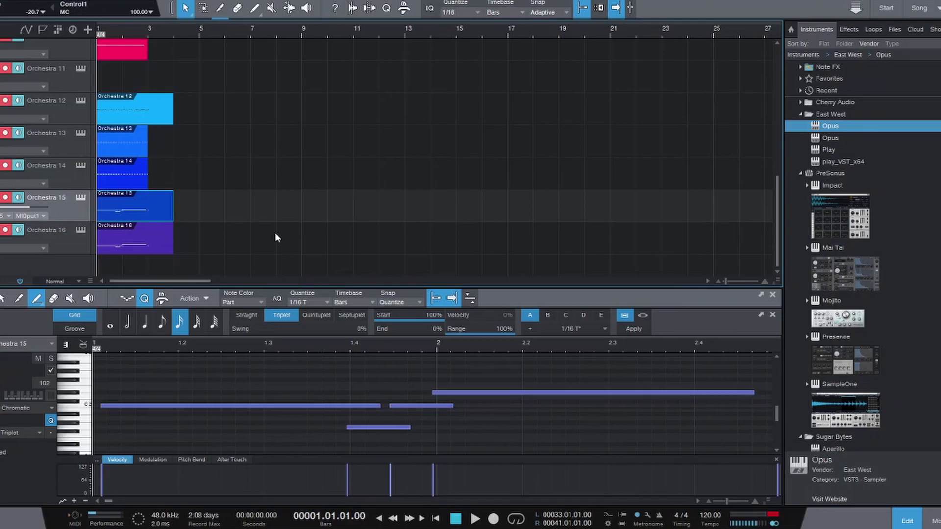
- Make the Orchestra 15 track taller and widen the track header column to show routing
left_click_drag(63, 220, 64, 246)
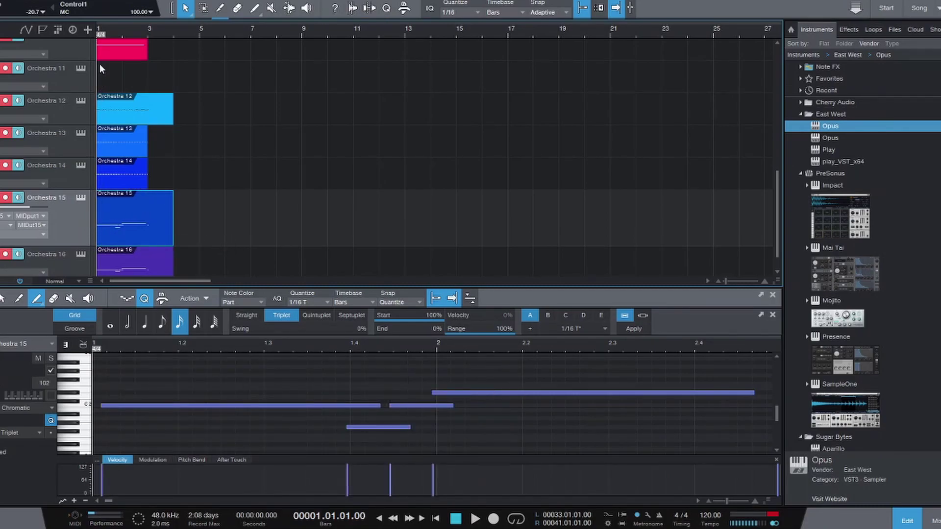
left_click_drag(94, 69, 169, 68)
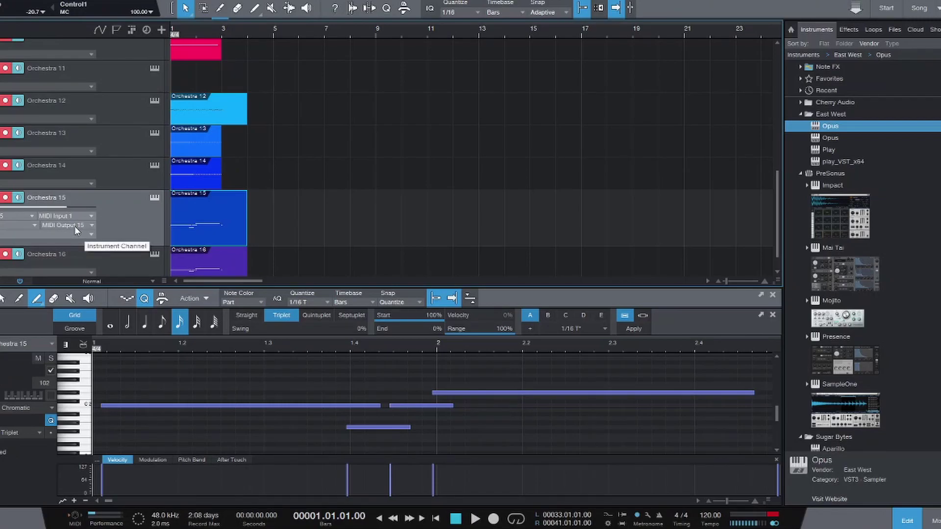
scroll(132, 225, "up", 2)
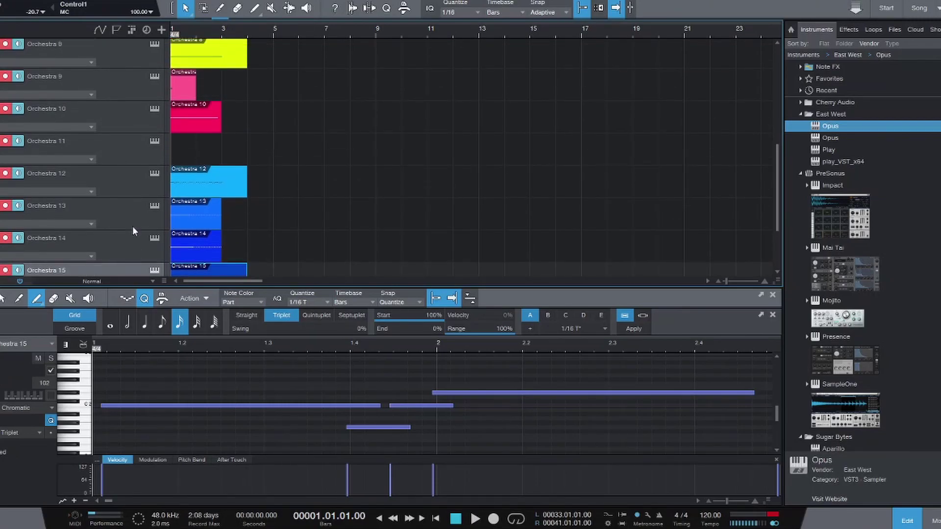
scroll(132, 226, "down", 1)
scroll(182, 244, "up", 6)
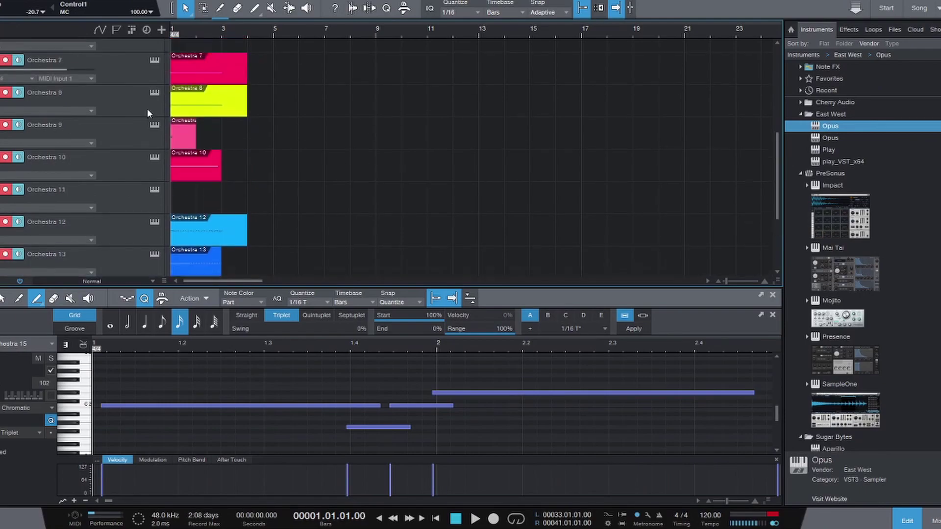
scroll(149, 94, "up", 4)
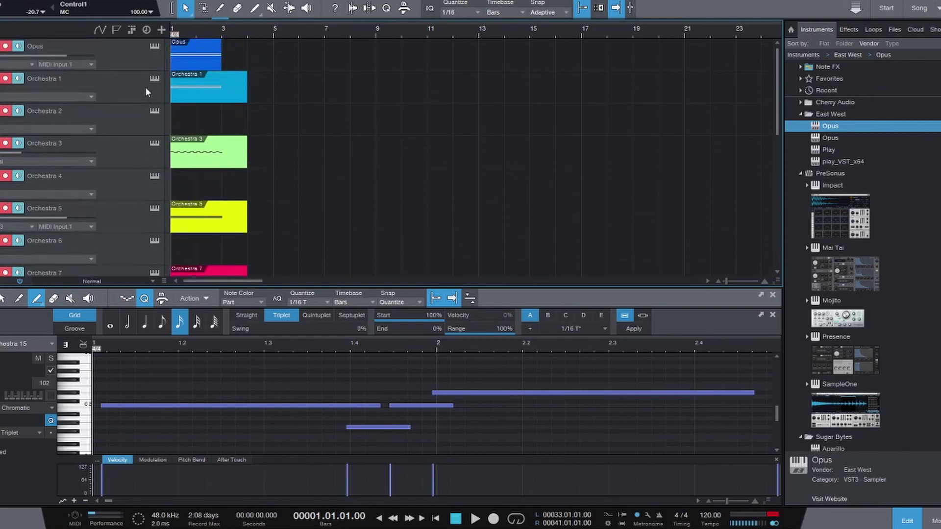
- Raise the long final Celli Legato note in Opus's Orchestrator Voice 1 grid to the Steps +3 row
left_click(153, 46)
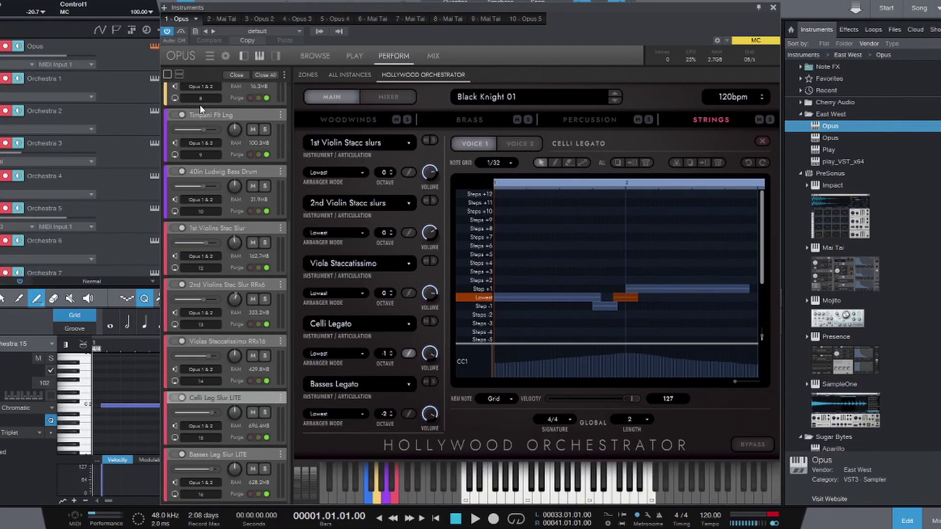
scroll(199, 105, "up", 1)
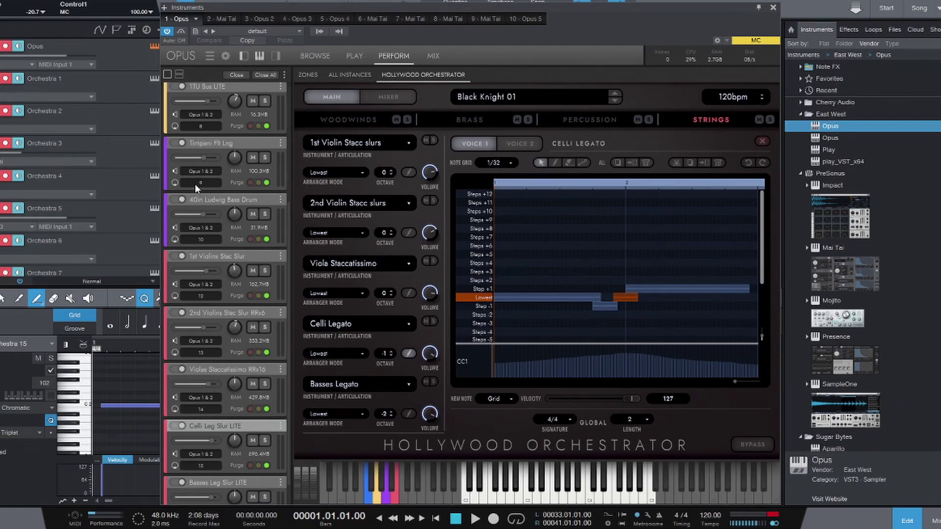
scroll(215, 289, "down", 1)
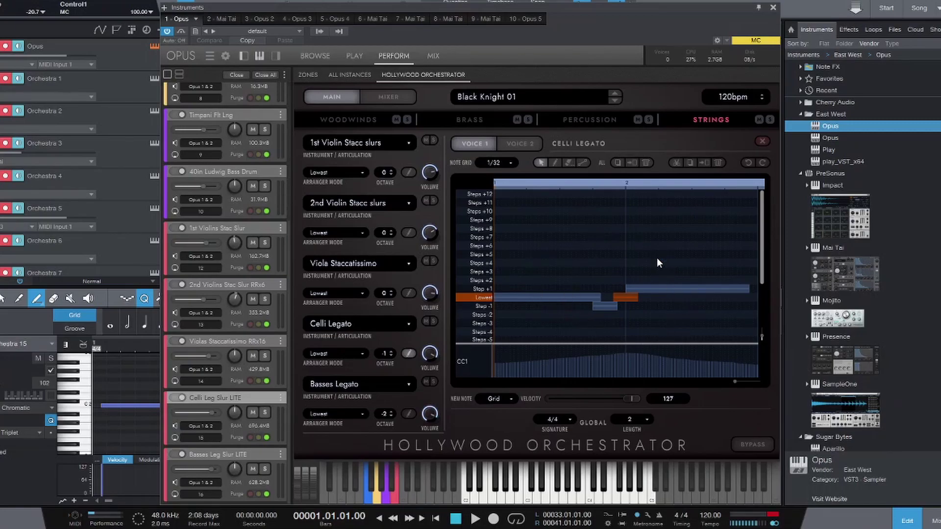
left_click_drag(656, 289, 616, 289)
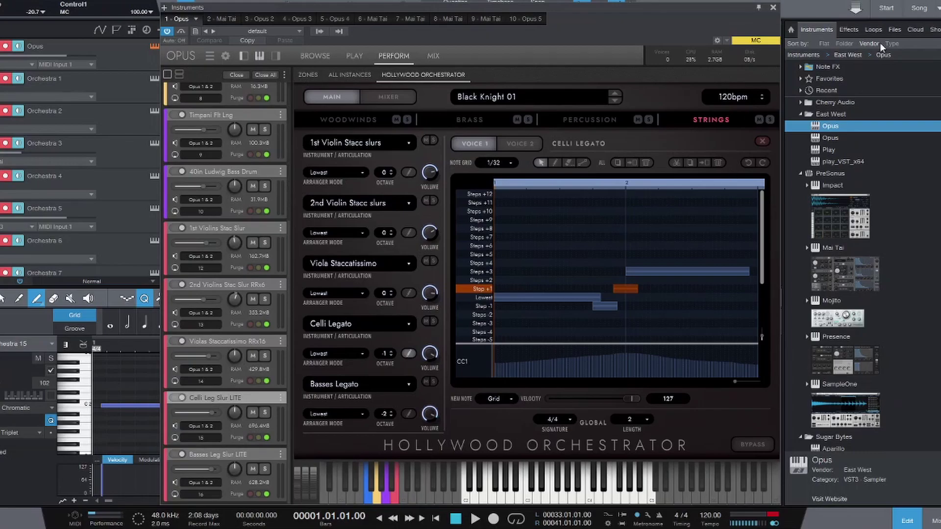
left_click(773, 9)
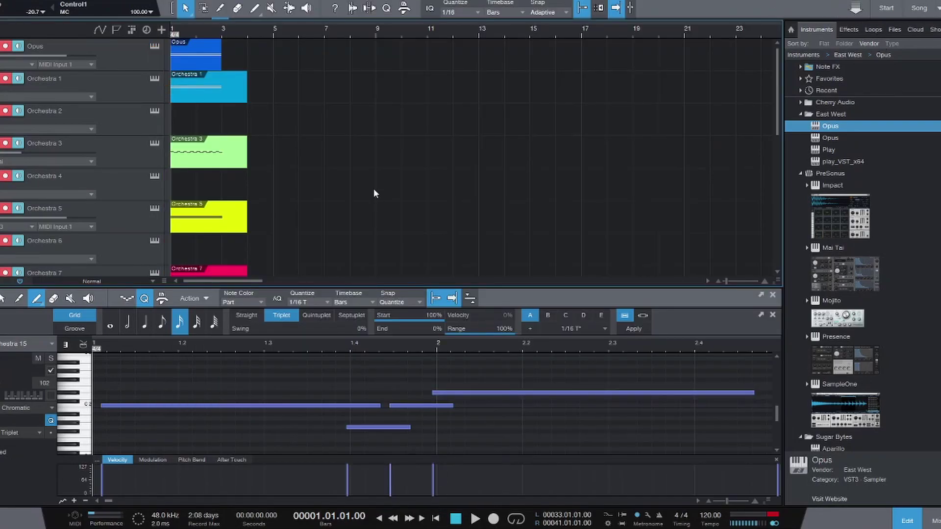
- Play the arrangement briefly to hear the raised cello note, then stop playback
key("space")
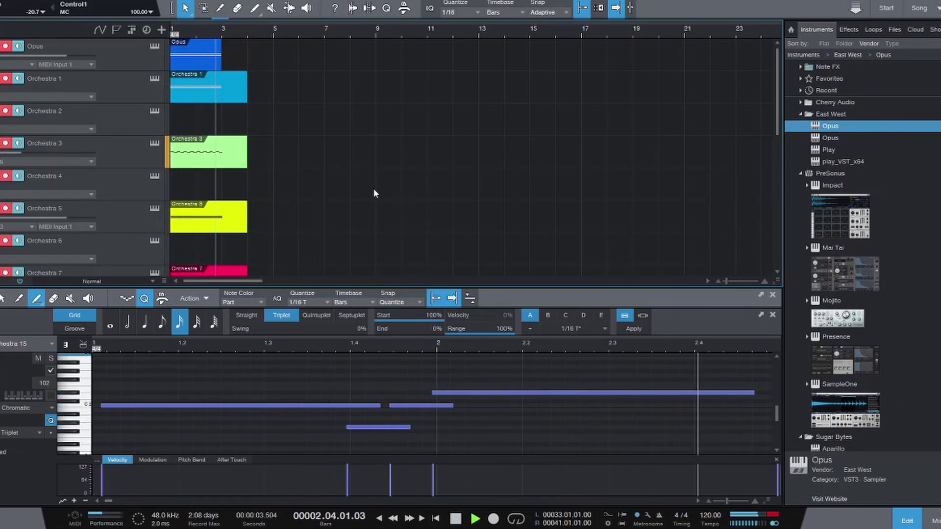
key("space")
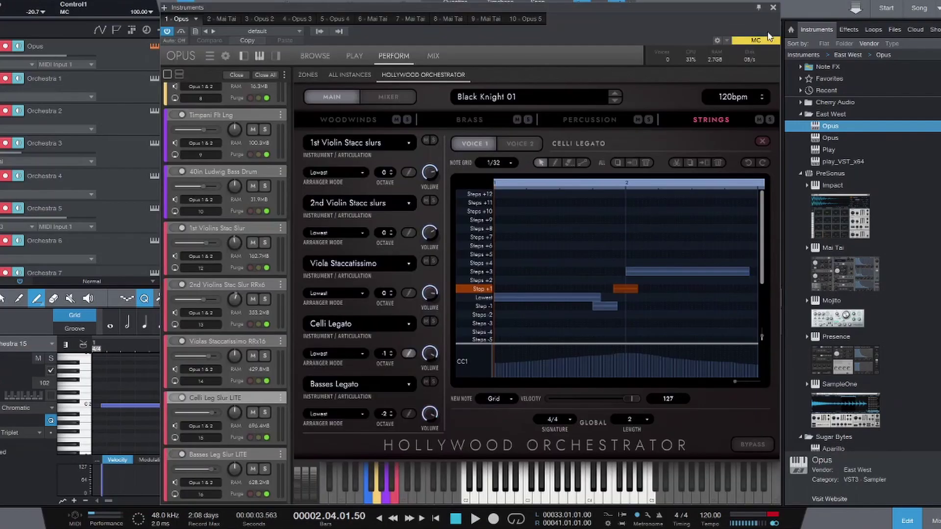